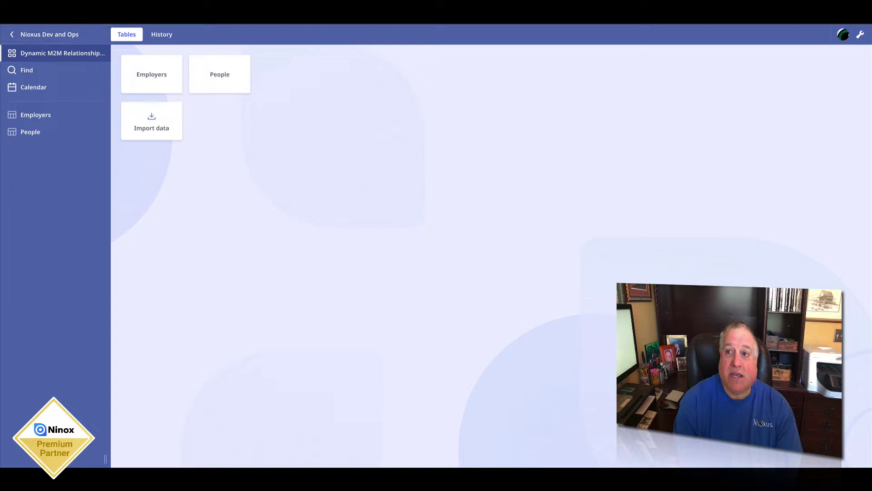
Step: Enable design mode and check the data model diagram before returning to the tables list
left_click(860, 34)
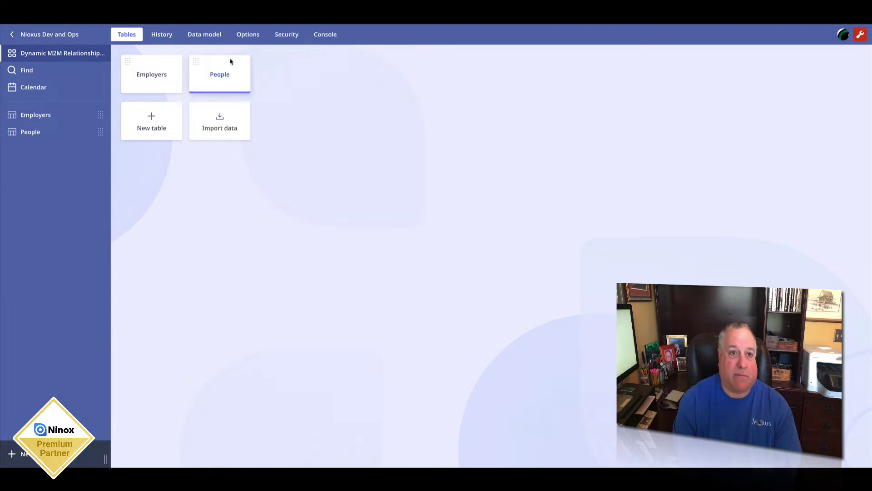
left_click(204, 35)
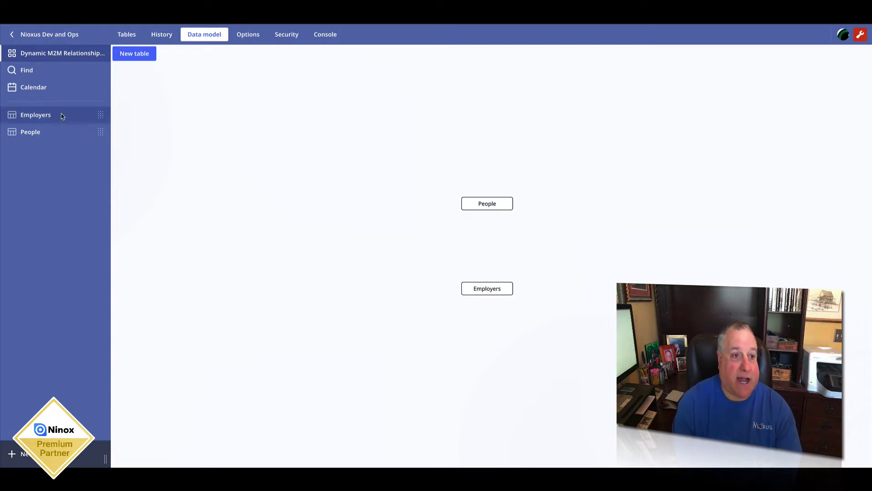
left_click(125, 35)
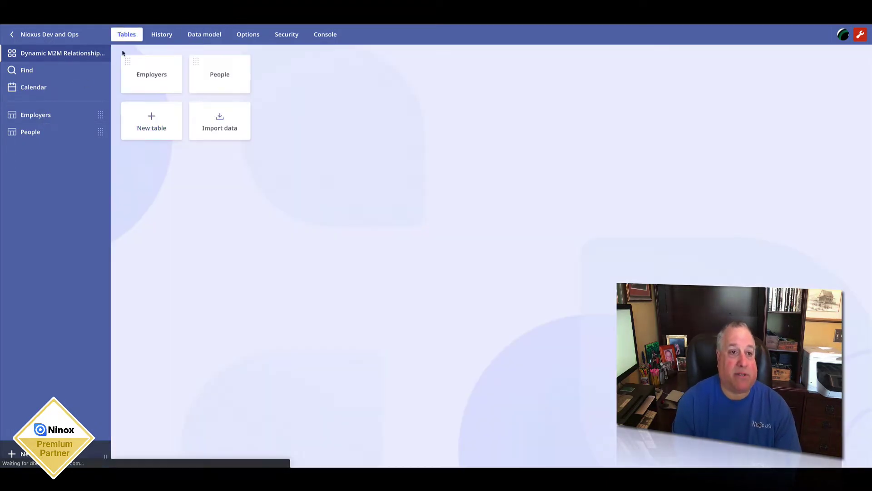
Step: Look over the Employers and People tables, closing the expanded person record
left_click(136, 86)
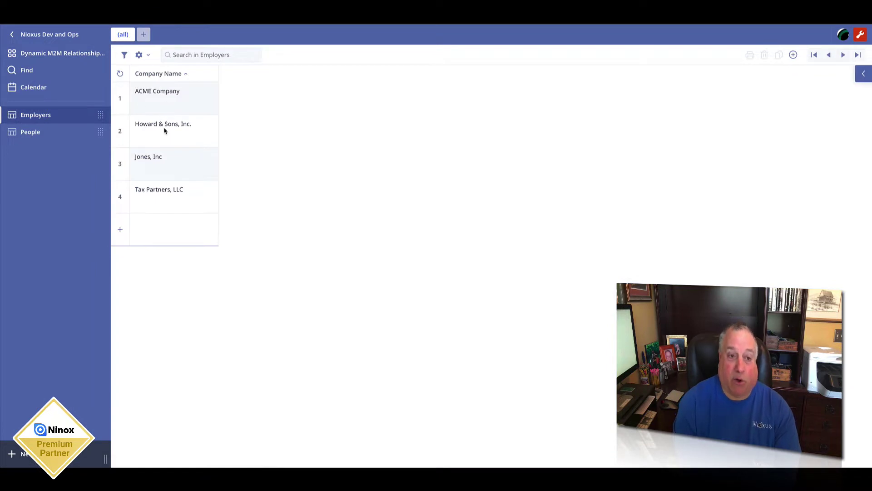
left_click(21, 132)
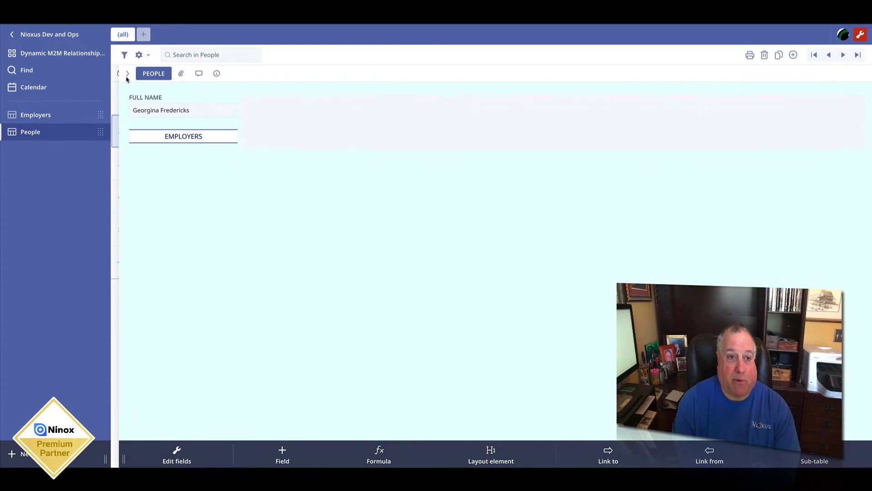
left_click(127, 74)
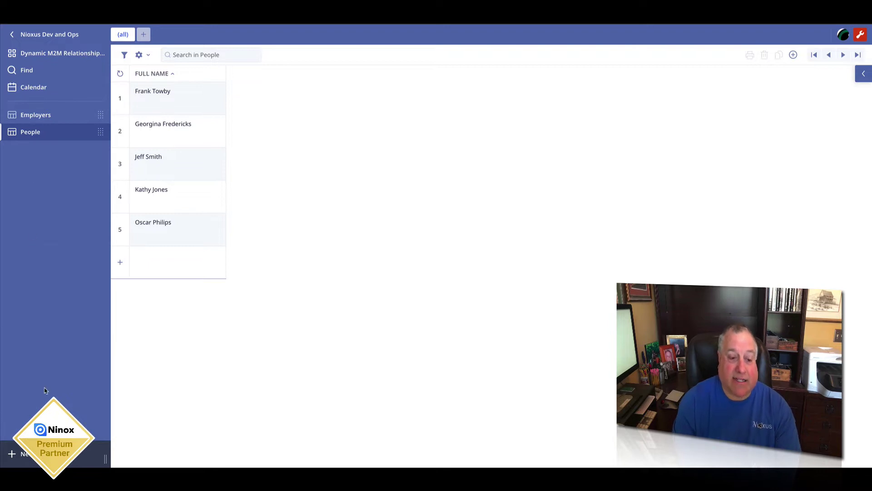
Step: Add a new table and rename it from Table1 to Employees
left_click(18, 454)
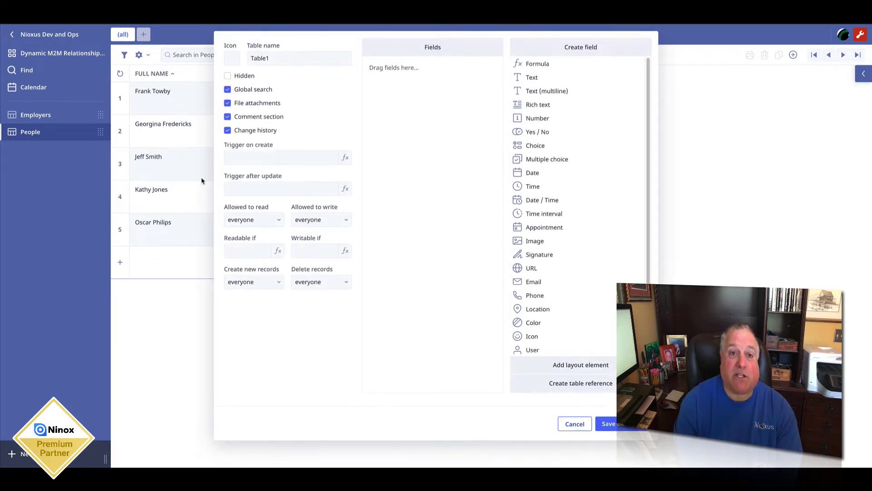
double_click(279, 59)
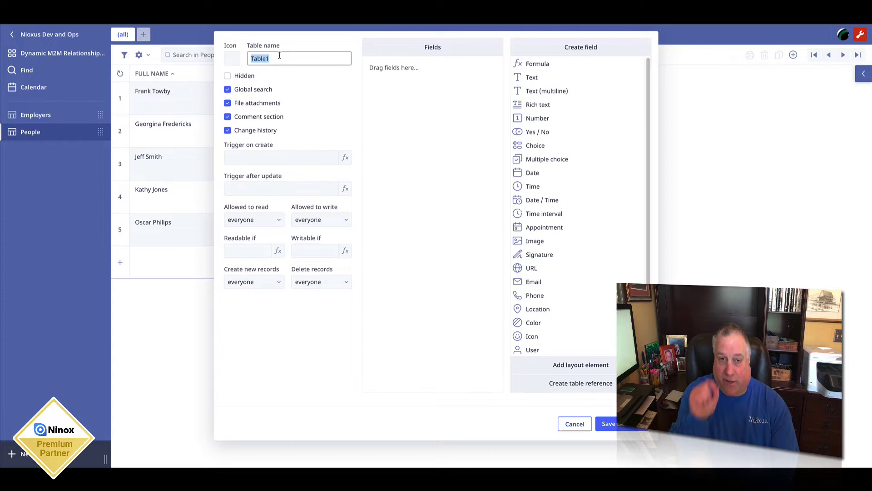
type("Emp")
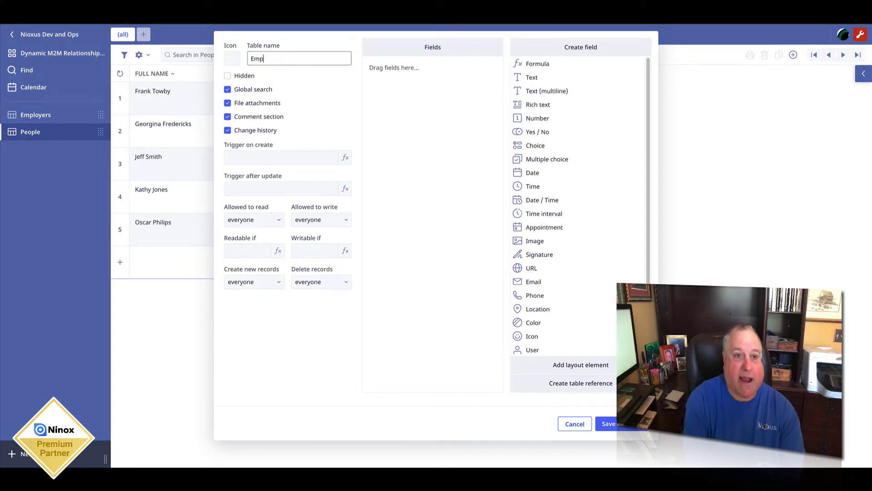
type("loyees")
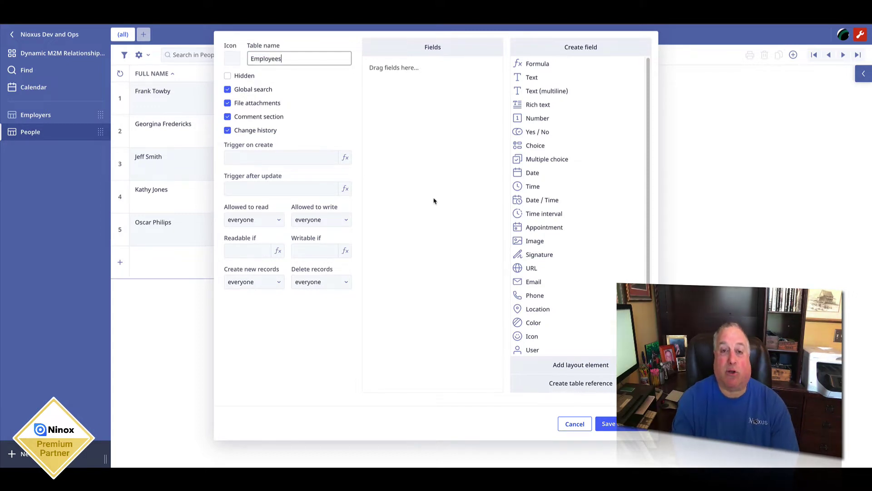
Step: Add reference fields to the Employers and People tables
left_click(521, 385)
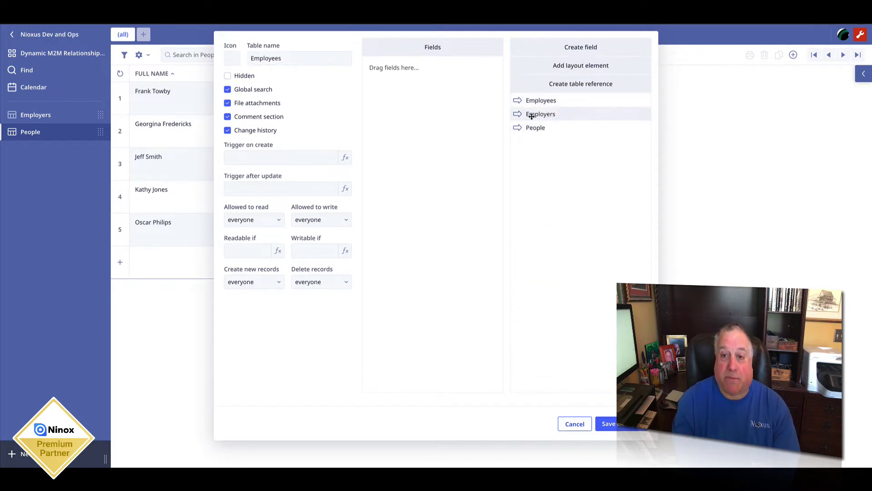
left_click_drag(532, 116, 454, 122)
left_click_drag(529, 127, 425, 143)
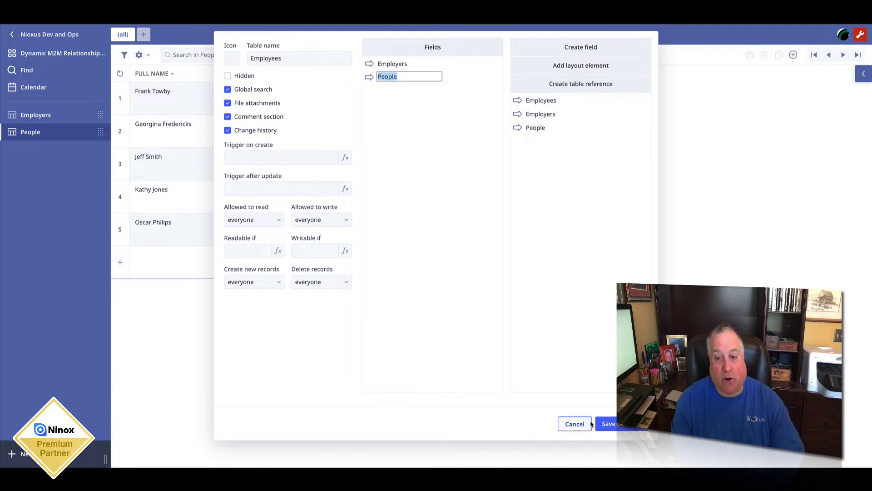
Step: Save the Employees table and open it from the data model diagram
left_click(607, 424)
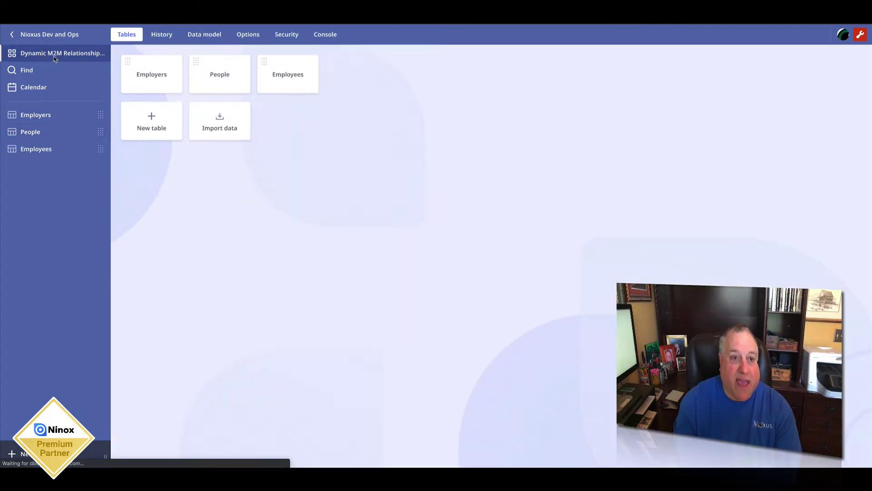
left_click(205, 34)
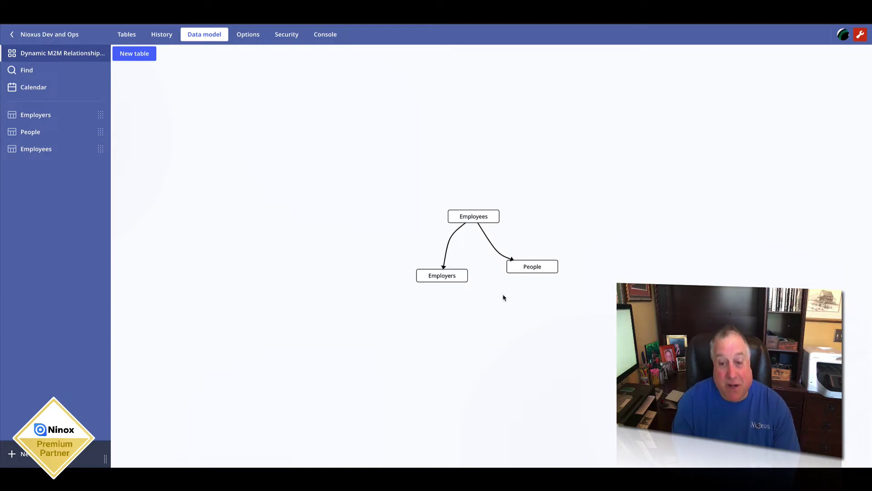
left_click(473, 216)
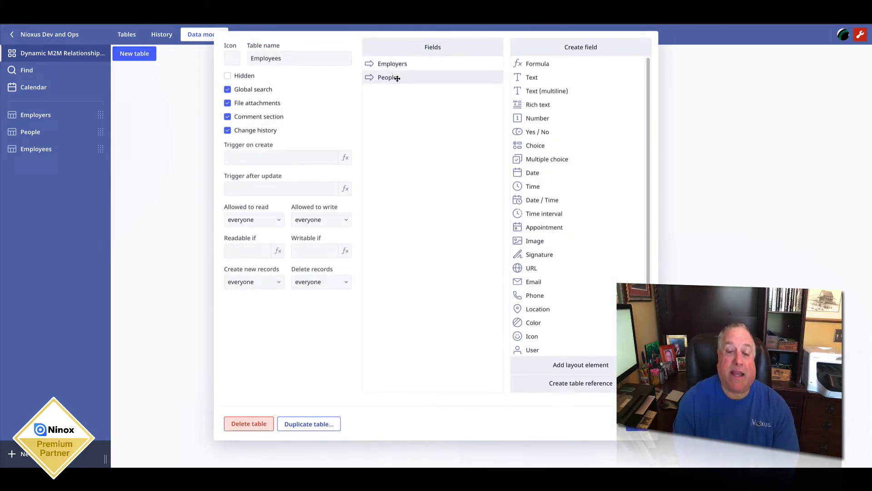
Step: Set the Employers reference field's Composition to Yes and save the table
left_click(391, 64)
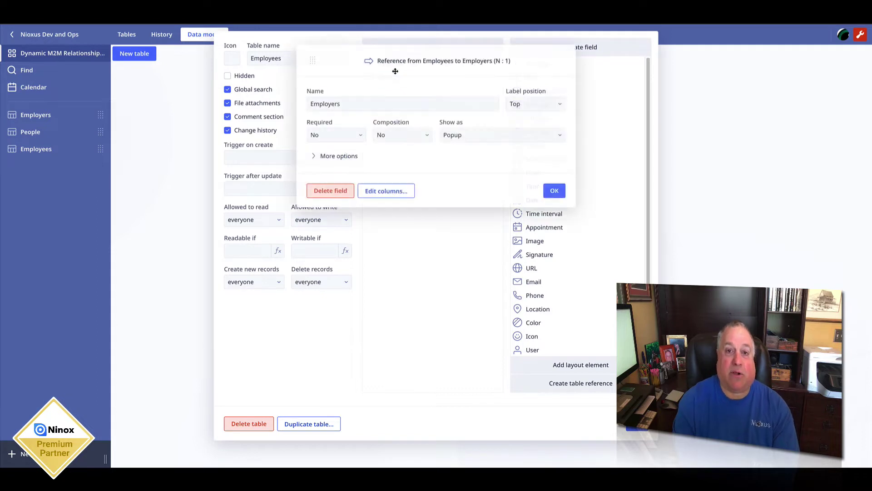
left_click(384, 135)
left_click(385, 151)
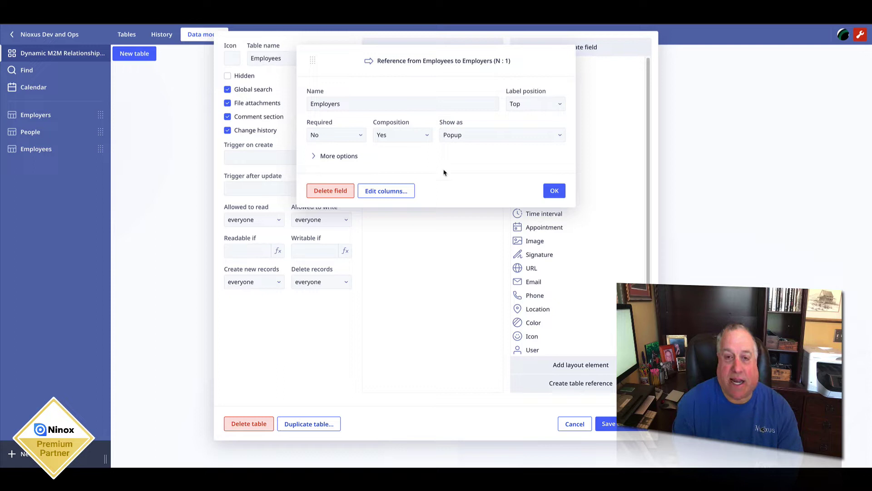
left_click(550, 190)
left_click(623, 425)
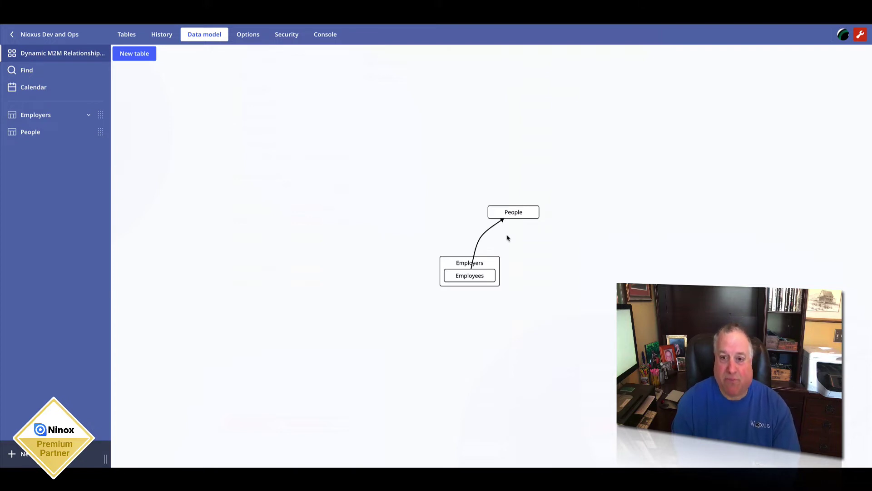
Step: In the ACME Company record, link two people as employees through new Employees rows
left_click(34, 116)
left_click(145, 100)
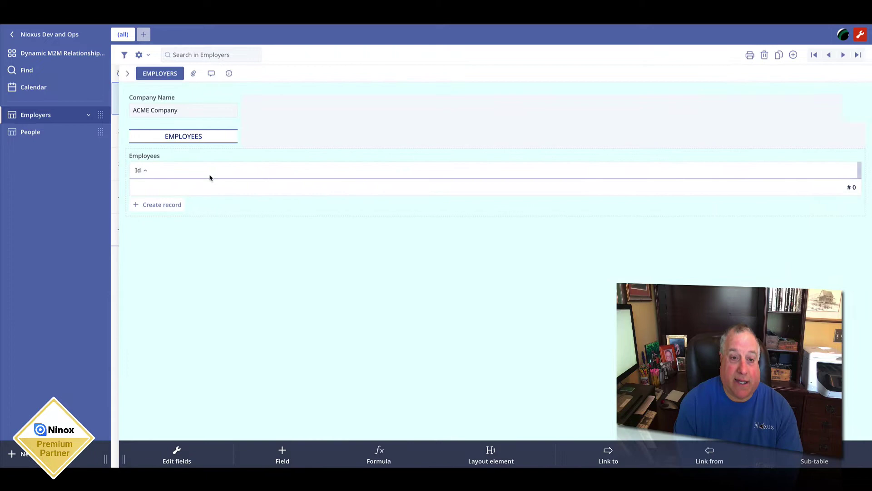
left_click(163, 205)
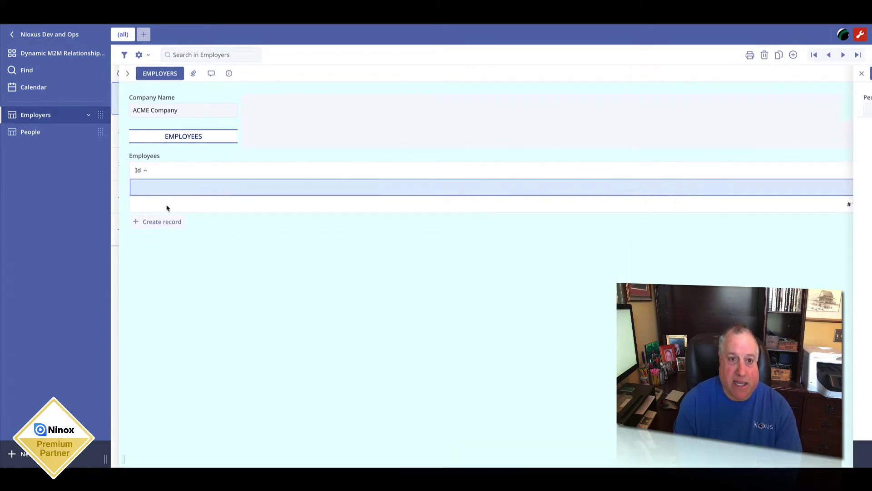
left_click(171, 113)
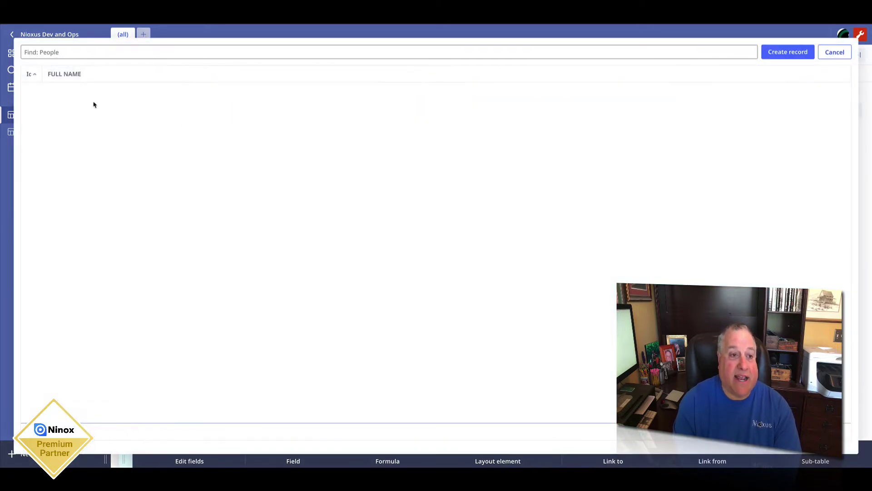
left_click(84, 93)
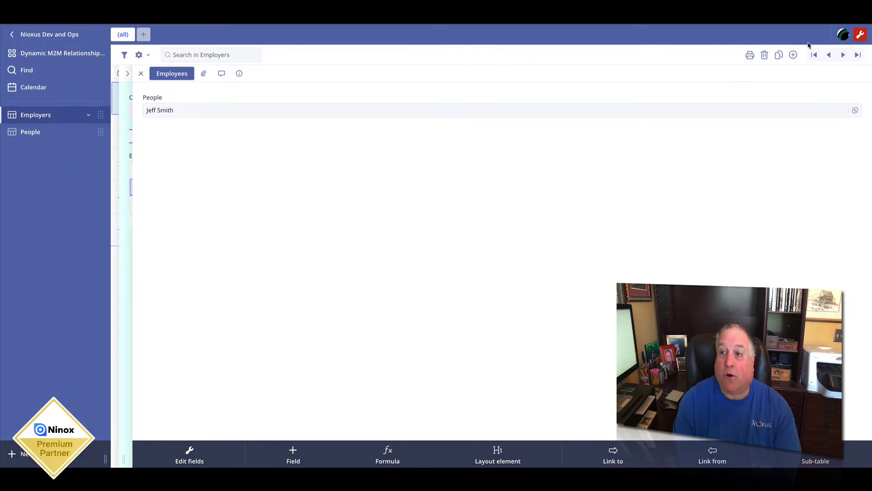
left_click(189, 112)
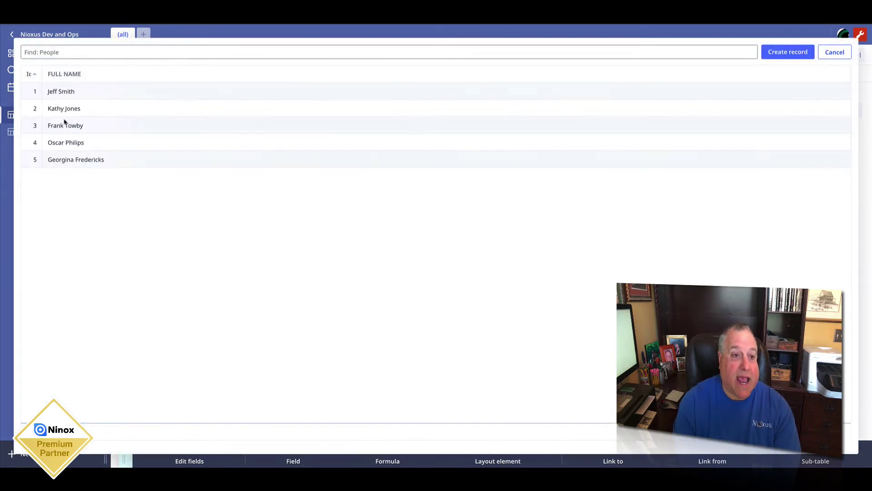
left_click(64, 126)
key("Escape")
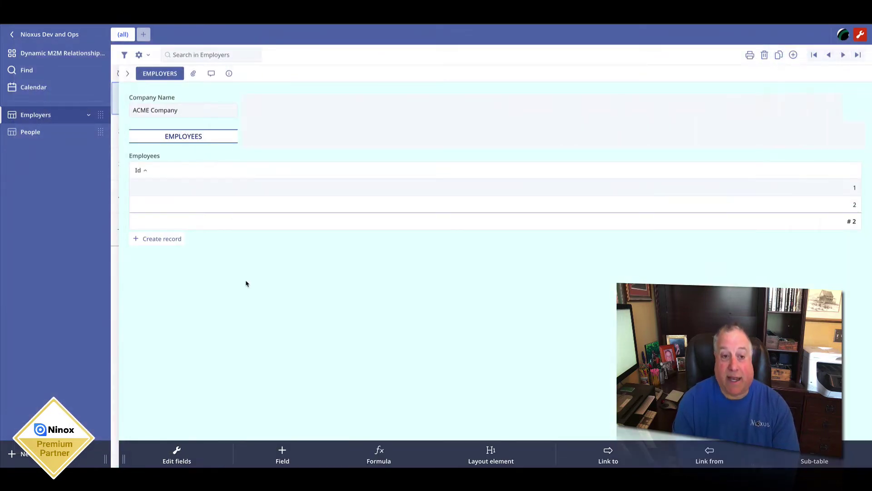
Step: Show the People FULL NAME as an Employees subtable column and save the form layout
left_click(199, 155)
left_click(495, 201)
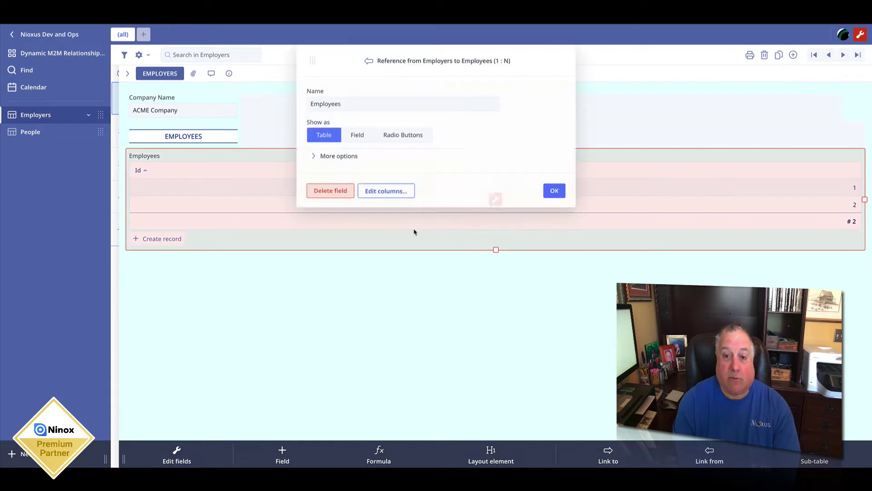
left_click(386, 189)
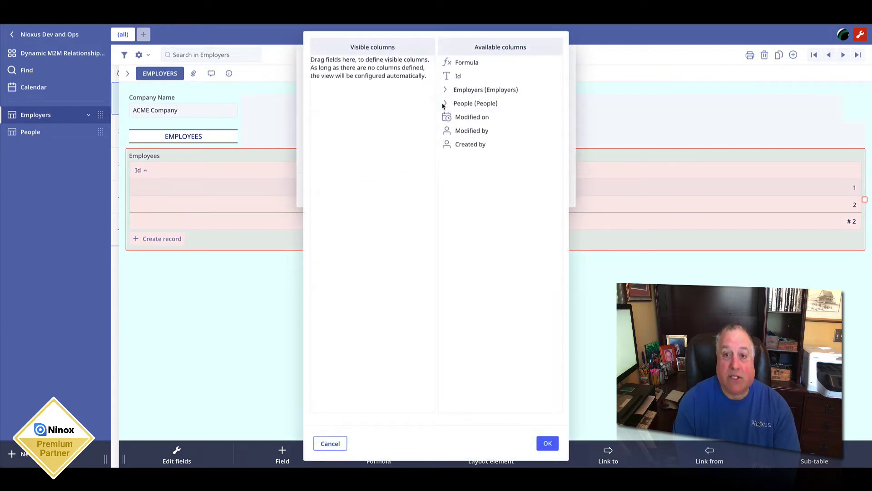
left_click(444, 104)
left_click_drag(452, 131, 340, 125)
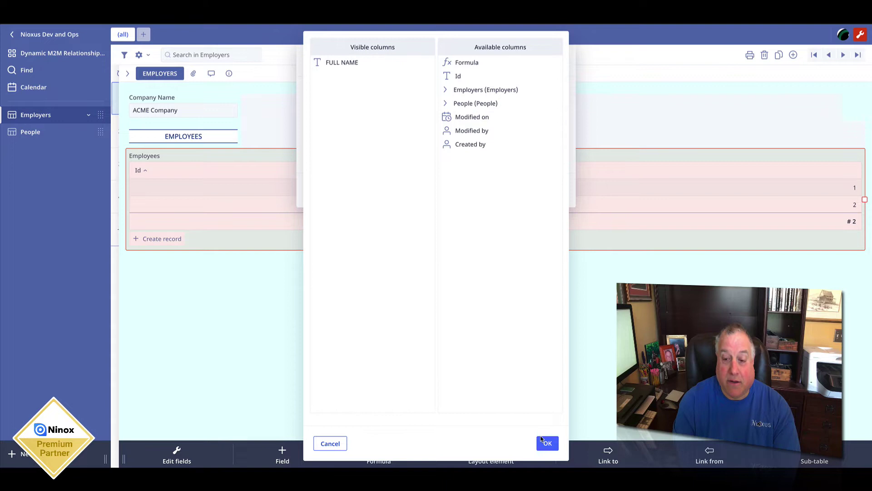
left_click(547, 443)
left_click(551, 189)
left_click(485, 286)
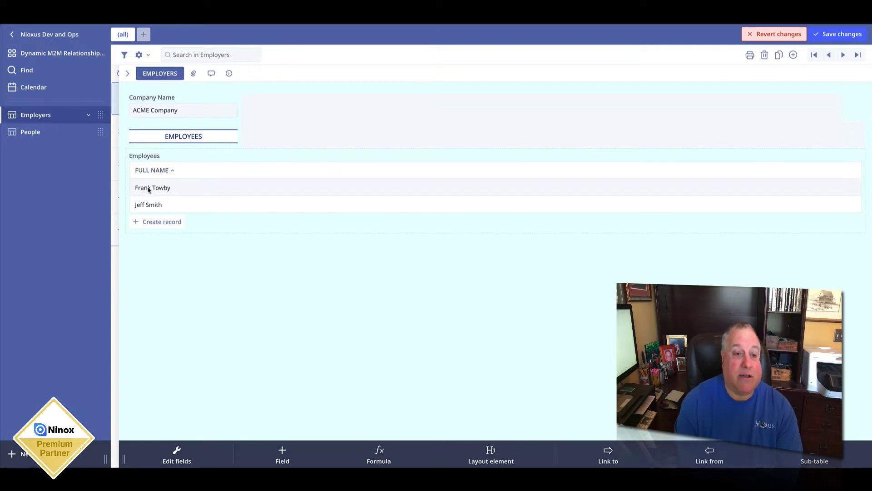
left_click(836, 34)
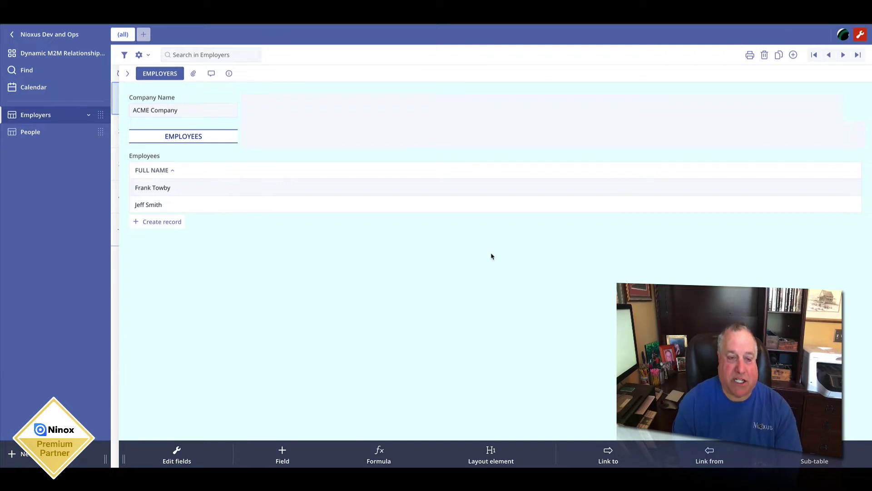
Step: Close the ACME Company record and show the Dynamic Multiple Choice database's Tables overview
left_click(128, 73)
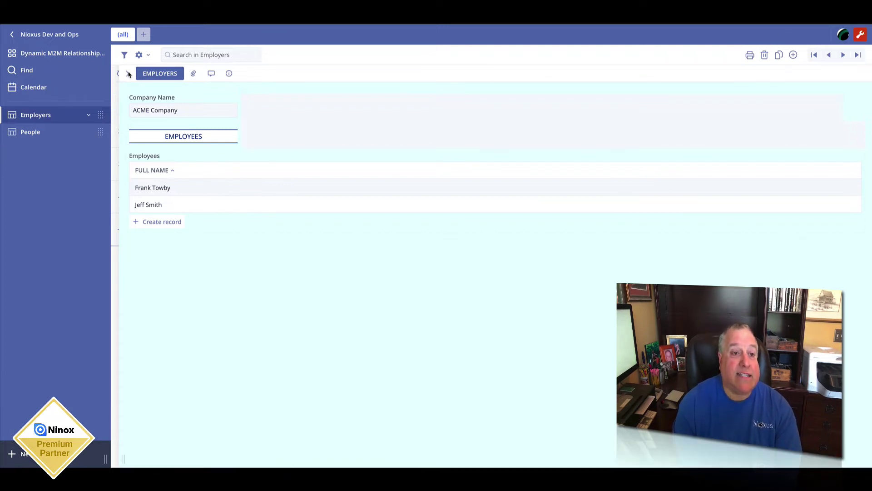
left_click(34, 54)
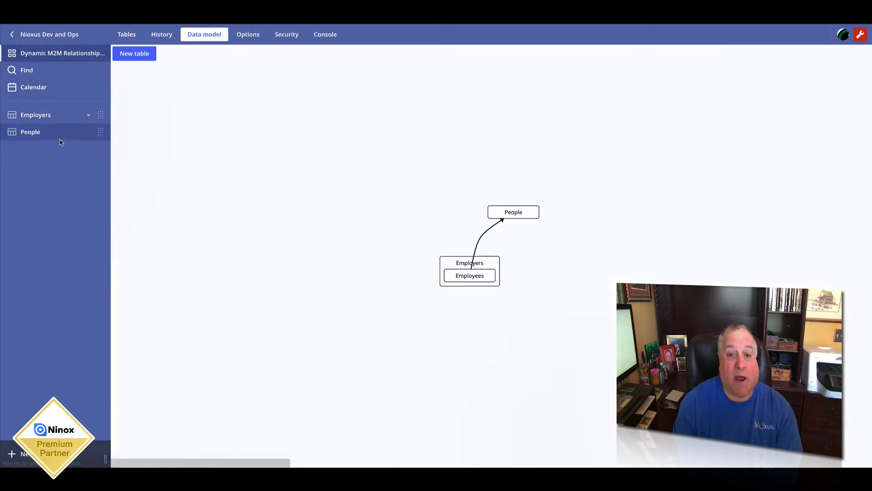
left_click(126, 36)
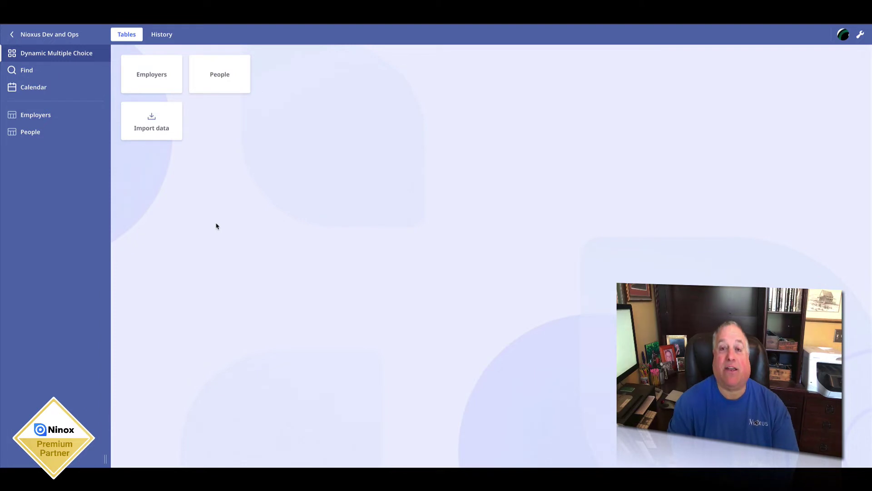
Step: Open ACME Company in Employers and tick three people in its EMPLOYEES checkboxes
left_click(150, 76)
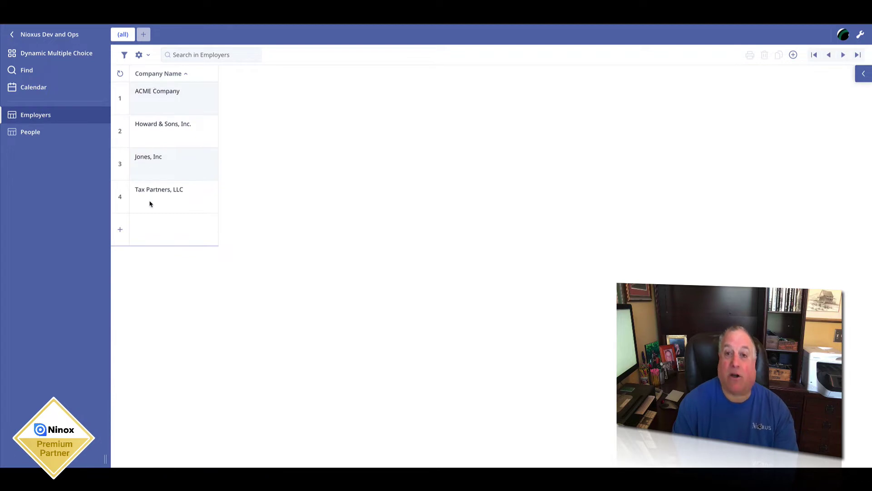
left_click(159, 106)
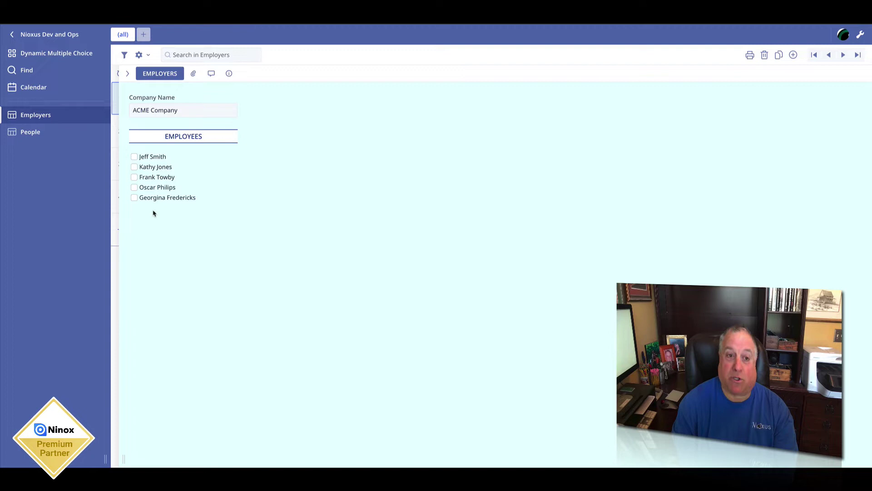
left_click(134, 157)
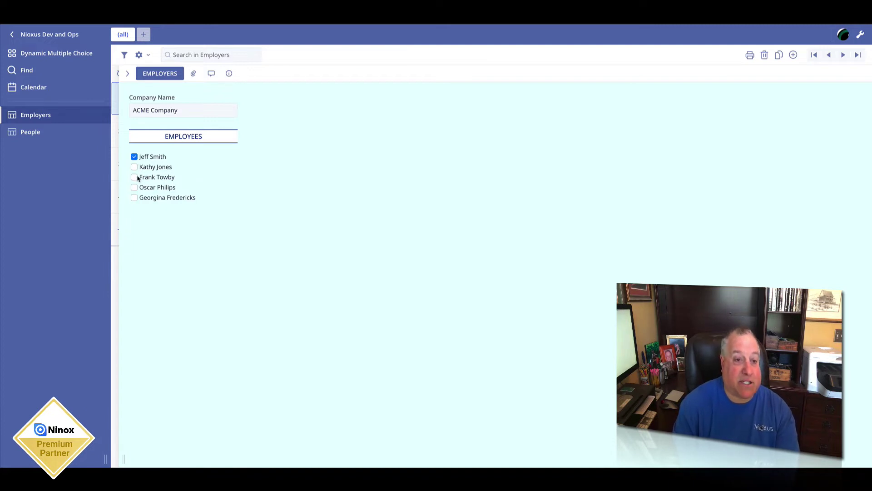
left_click(134, 168)
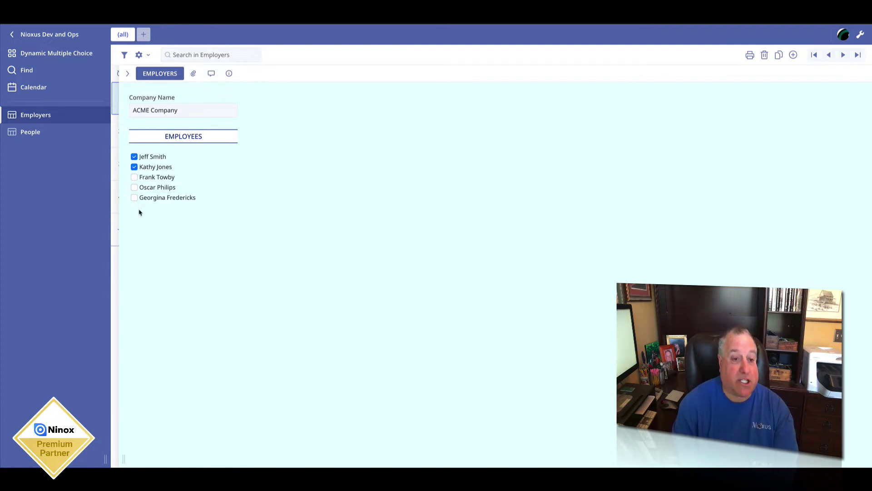
left_click(135, 188)
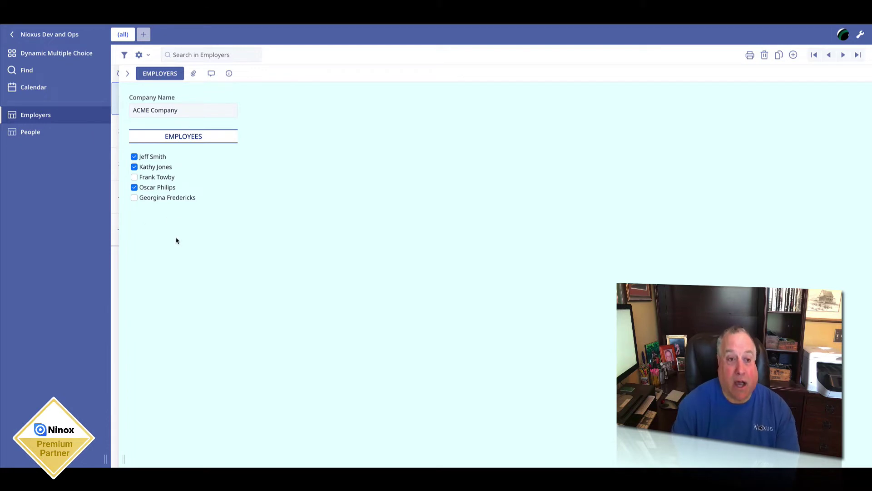
Step: Open a person's People record and tick ACME Company and Howard & Sons, Inc. as employers
left_click(128, 74)
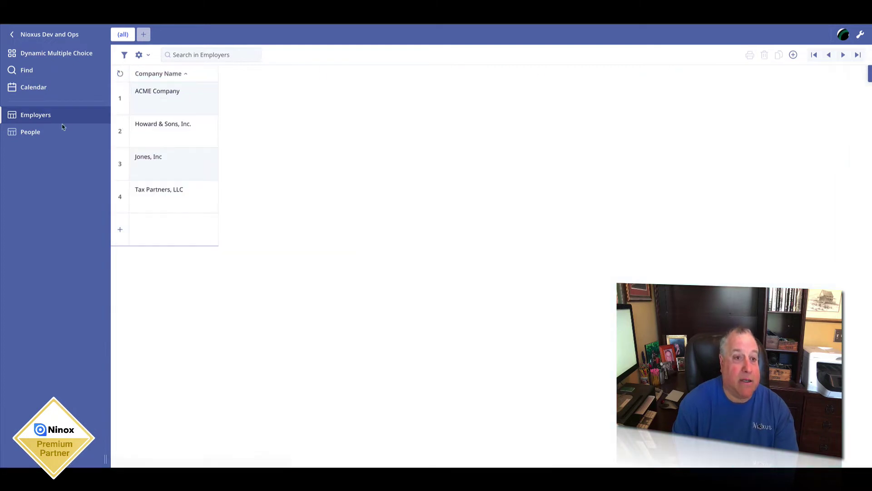
left_click(30, 132)
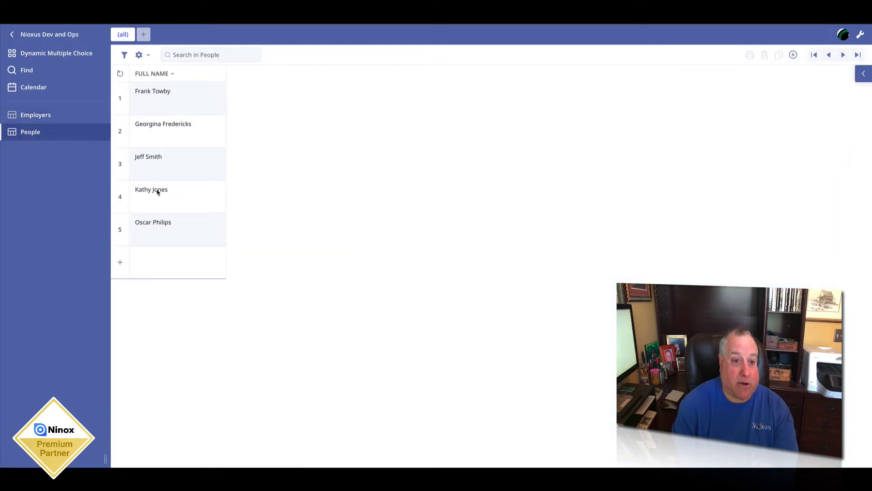
left_click(155, 227)
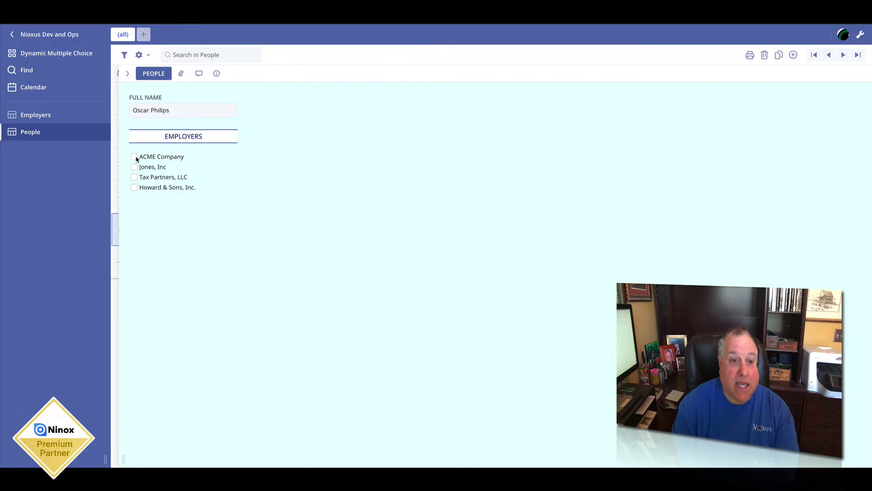
left_click(134, 157)
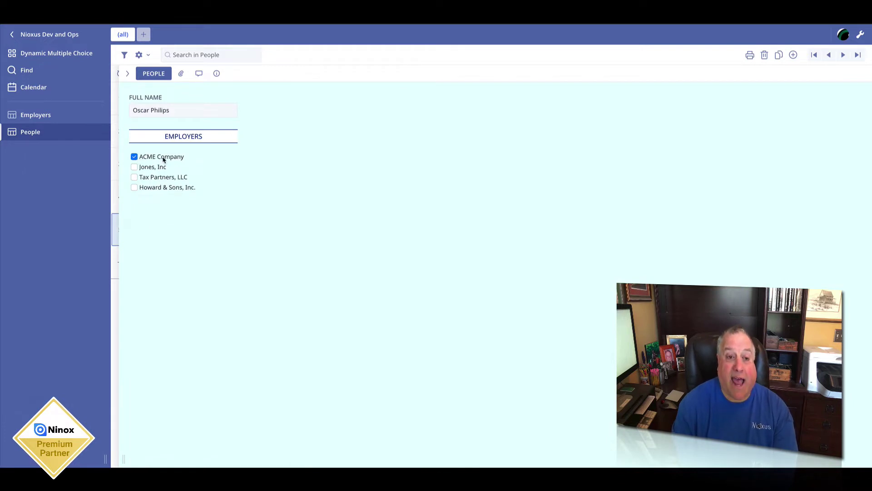
left_click(135, 188)
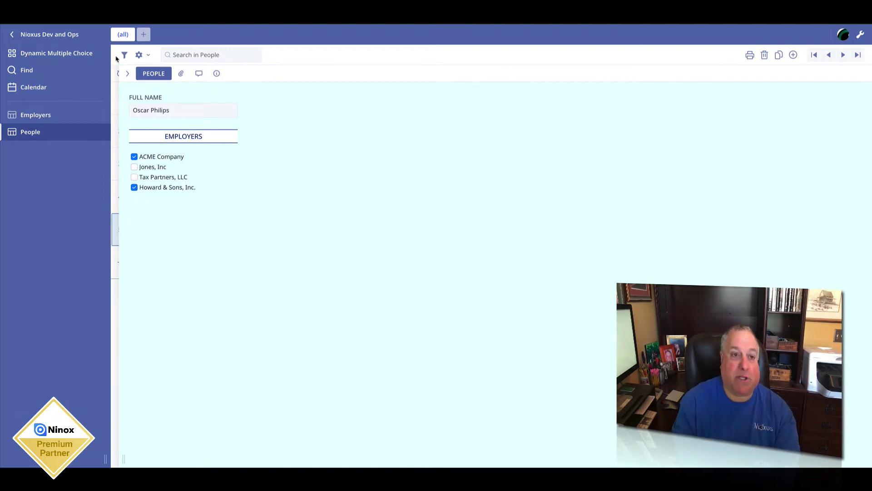
Step: Turn on design mode and view the database's data model diagram
left_click(127, 74)
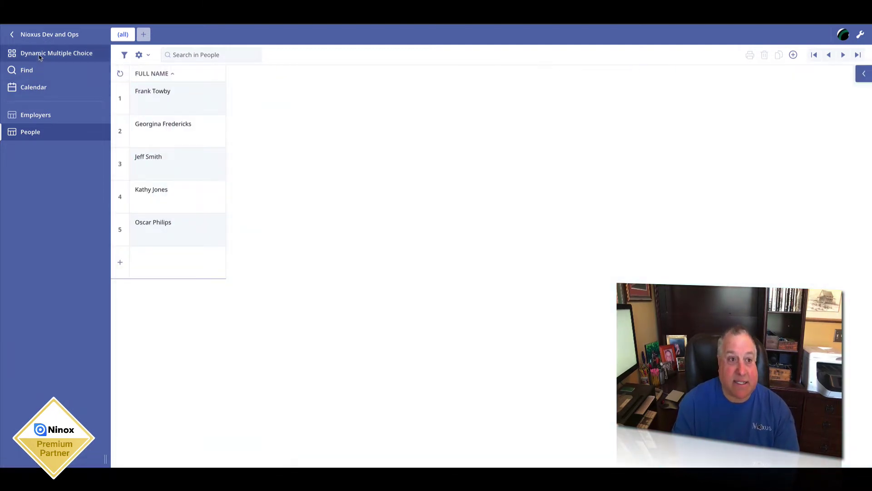
left_click(57, 53)
left_click(860, 35)
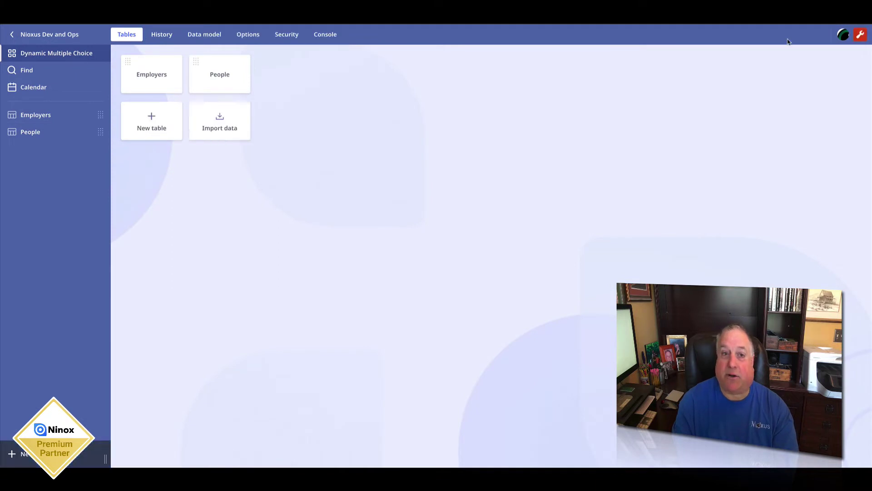
left_click(189, 37)
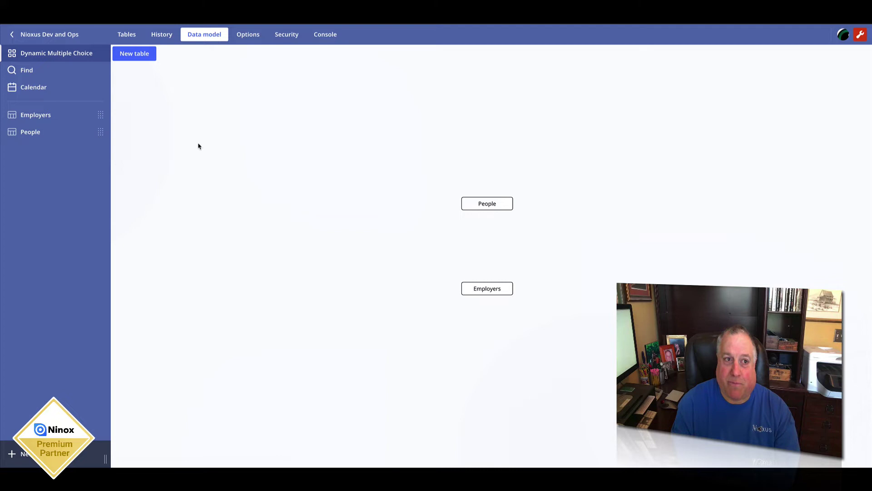
Step: Add a new People record with the person's full name and tick them as an ACME Company employee
left_click(48, 119)
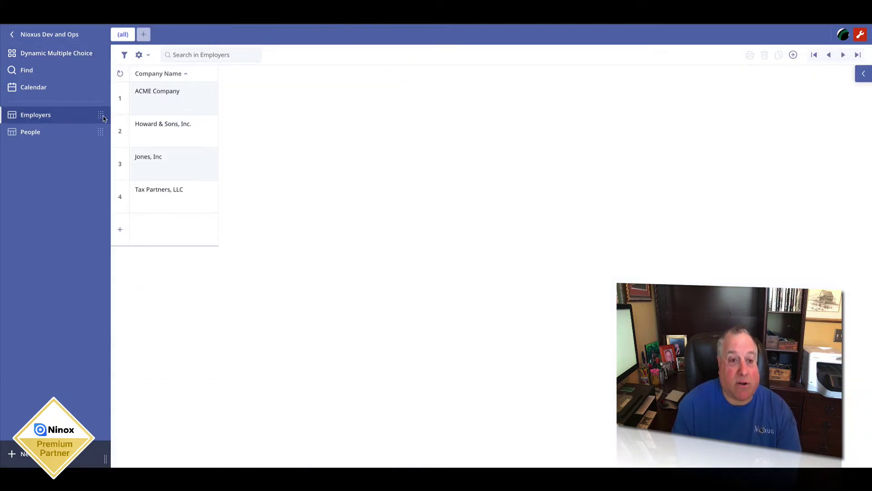
left_click(147, 99)
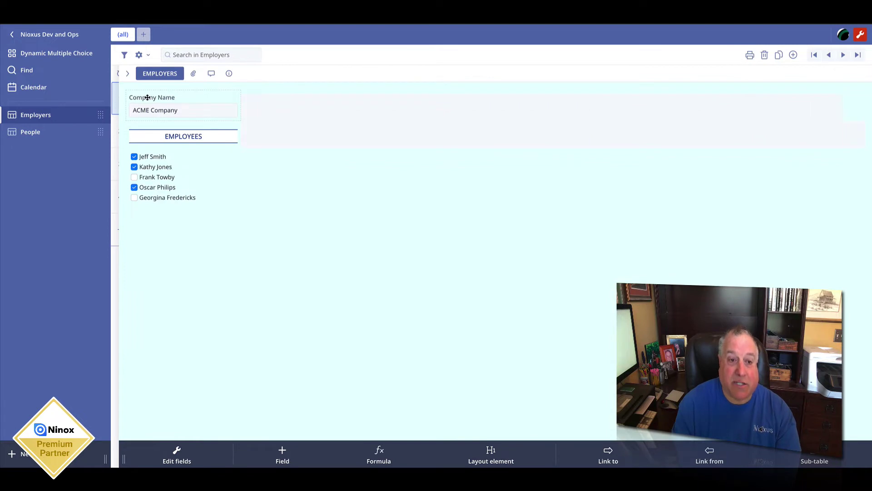
left_click(30, 132)
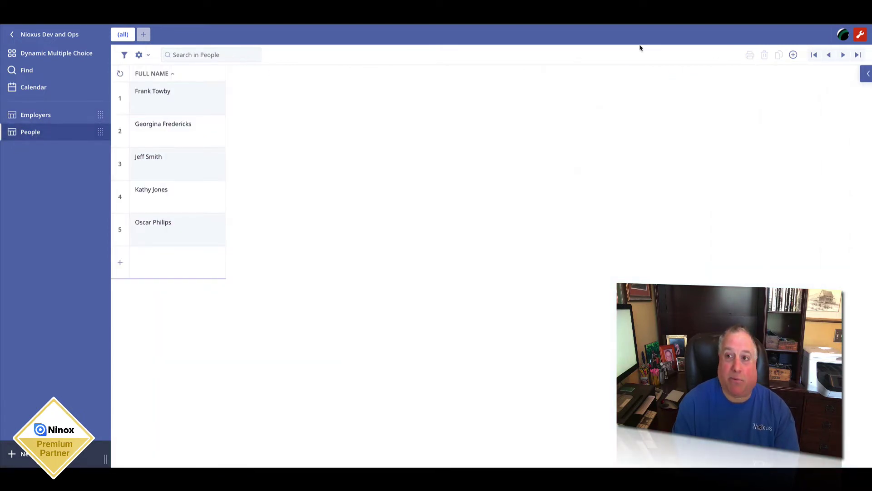
left_click(793, 54)
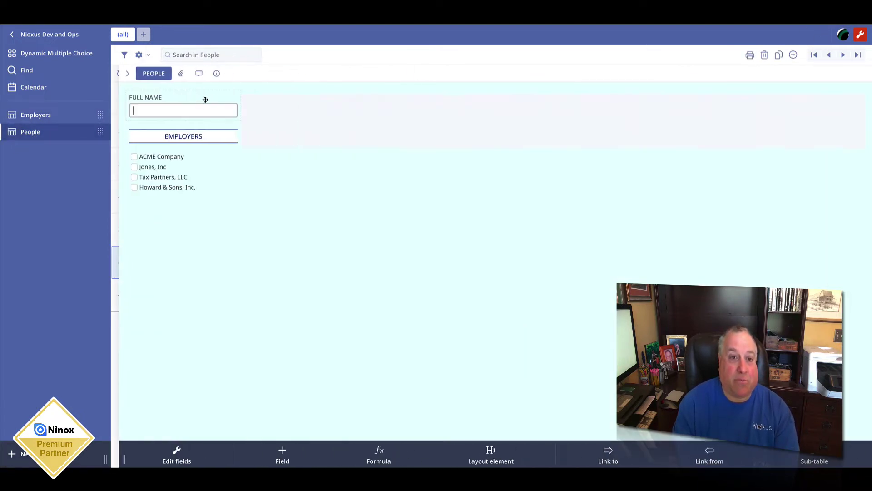
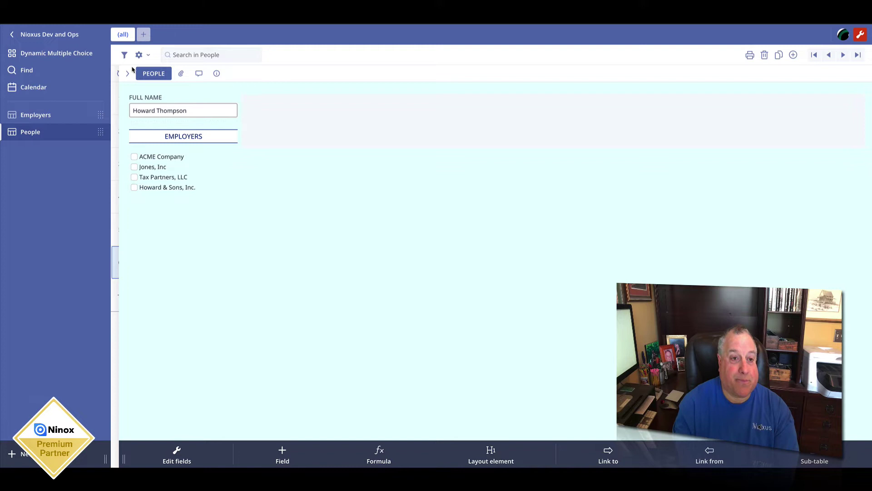
left_click(127, 73)
left_click(47, 117)
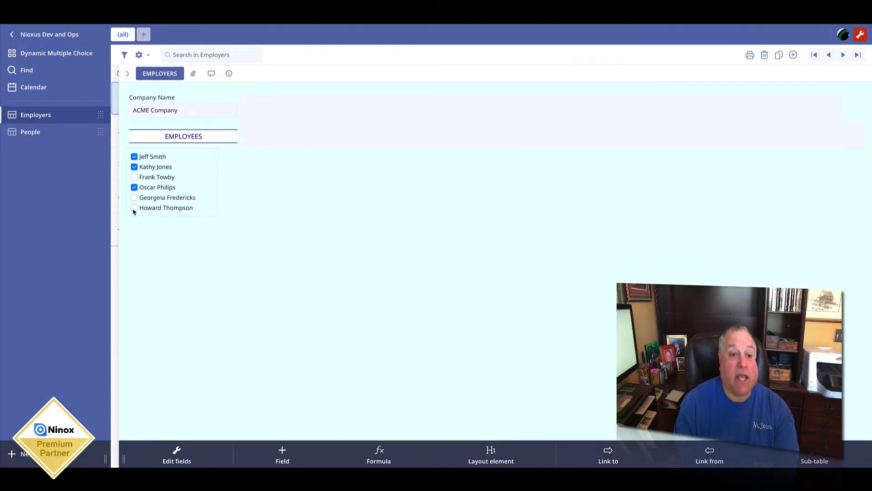
left_click(134, 209)
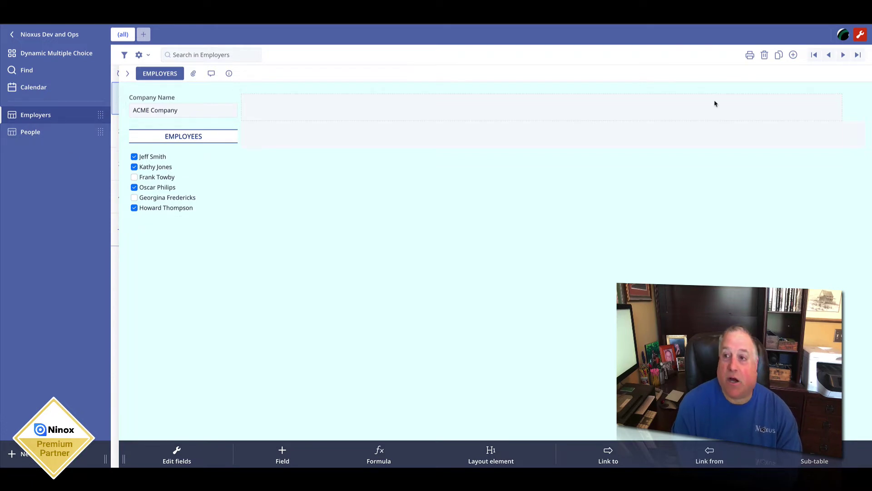
Step: Add a new employer record named 'Georges Comp' and leave layout editing mode
left_click(793, 55)
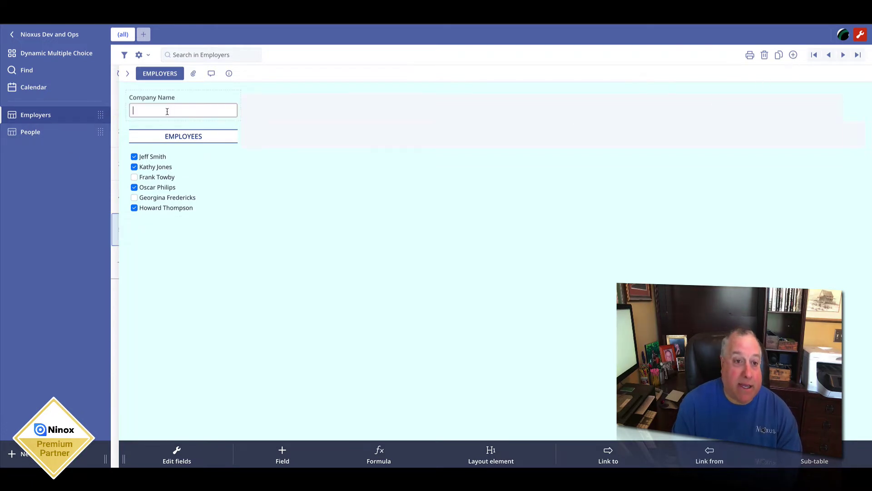
left_click(162, 110)
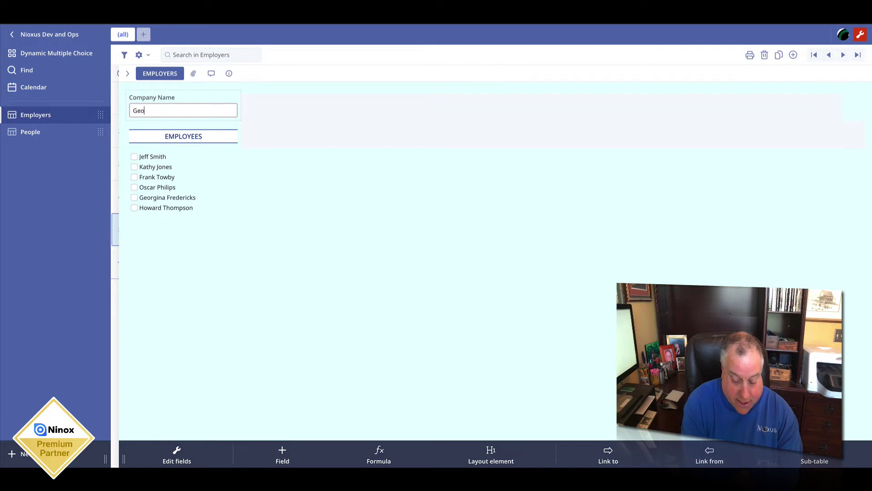
type("Georges Company")
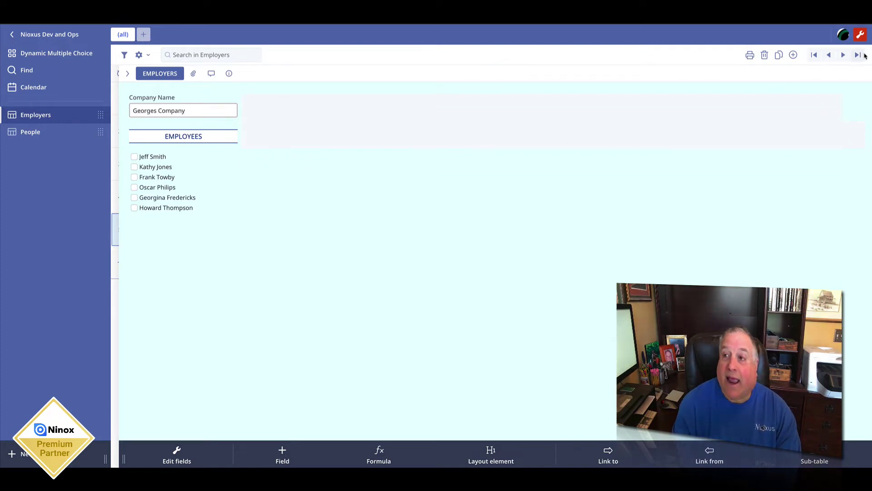
left_click(860, 34)
Step: Tick Georges Company as the employer on an employee's People record
left_click(32, 135)
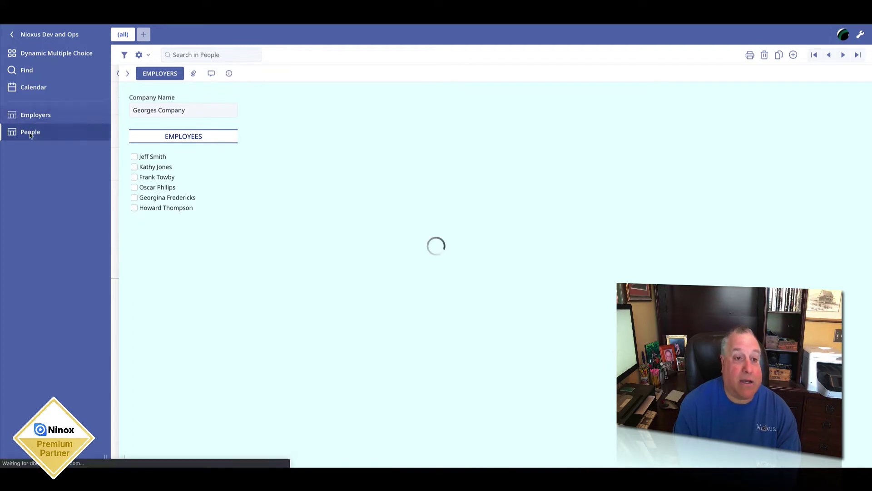
left_click(127, 140)
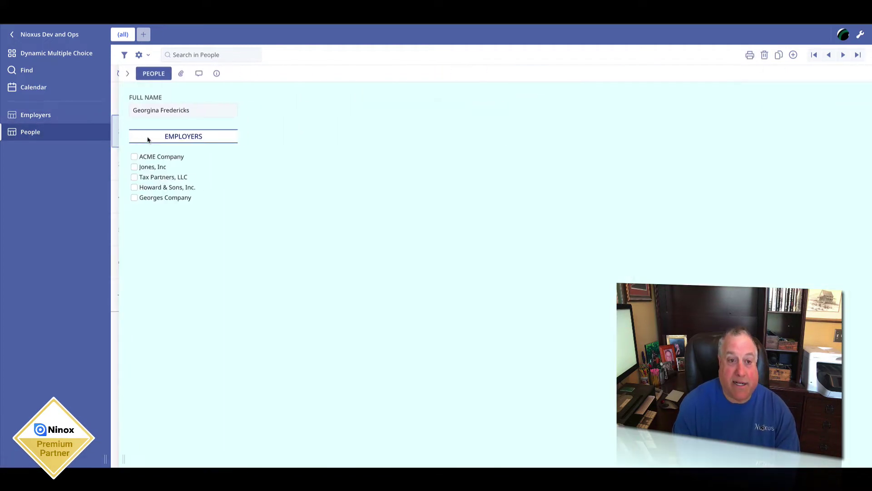
left_click(135, 198)
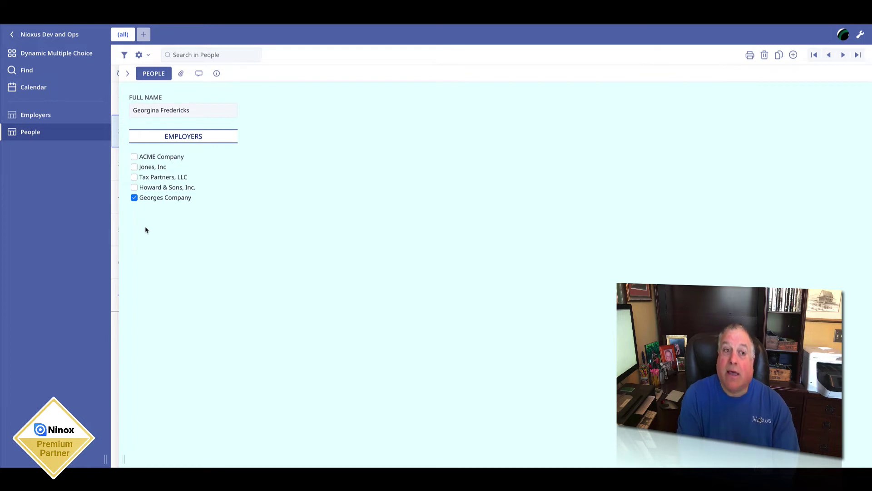
Step: Turn on design mode, inspect the People–Employers data model, then open the Employers form
left_click(52, 55)
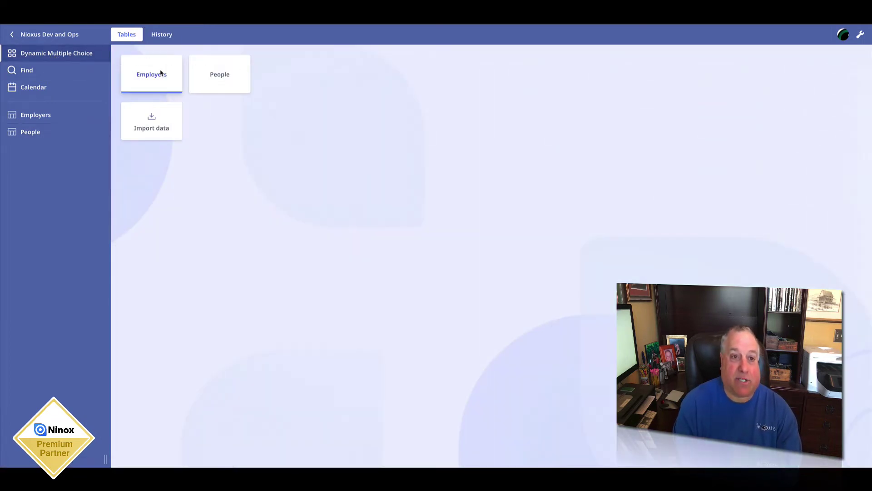
left_click(860, 36)
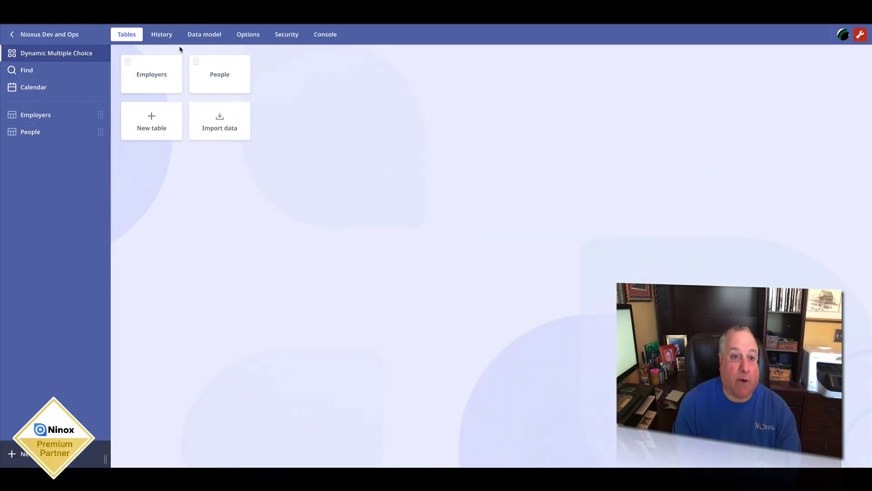
left_click(203, 36)
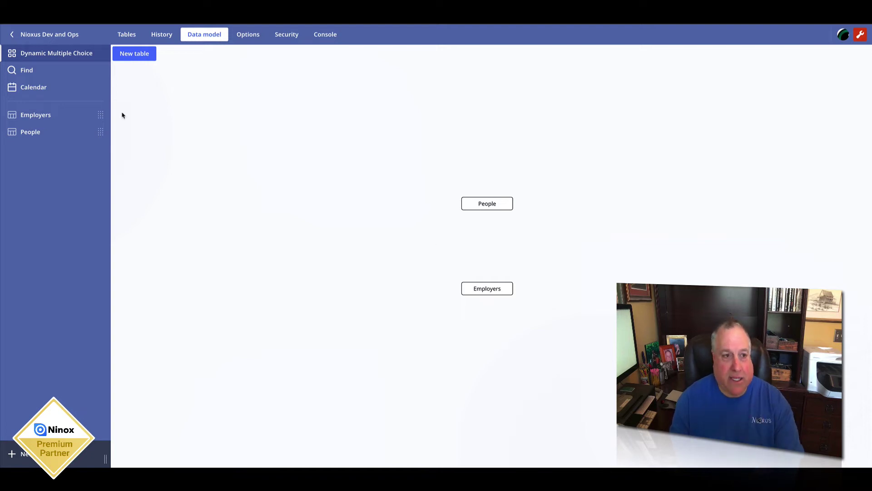
left_click(45, 115)
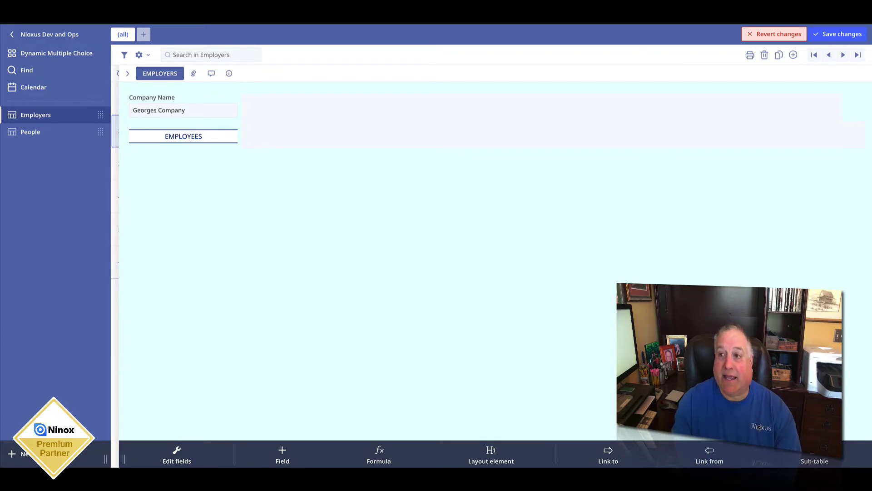
Step: Save the layout, then add a Multiple choice (dynamic) field named Employees in Edit fields
left_click(827, 39)
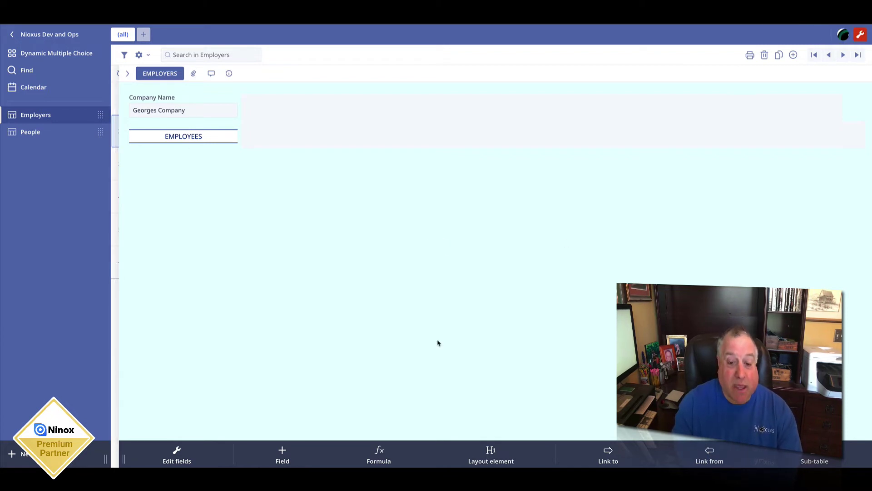
left_click(140, 55)
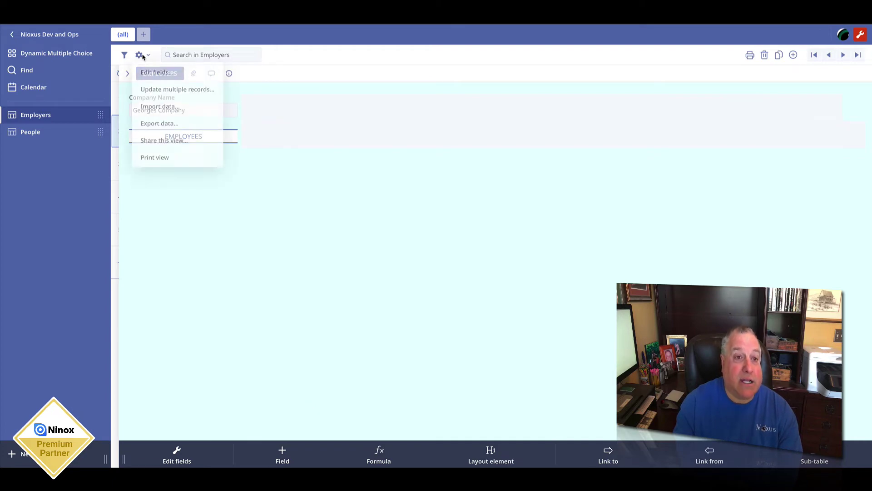
left_click(157, 73)
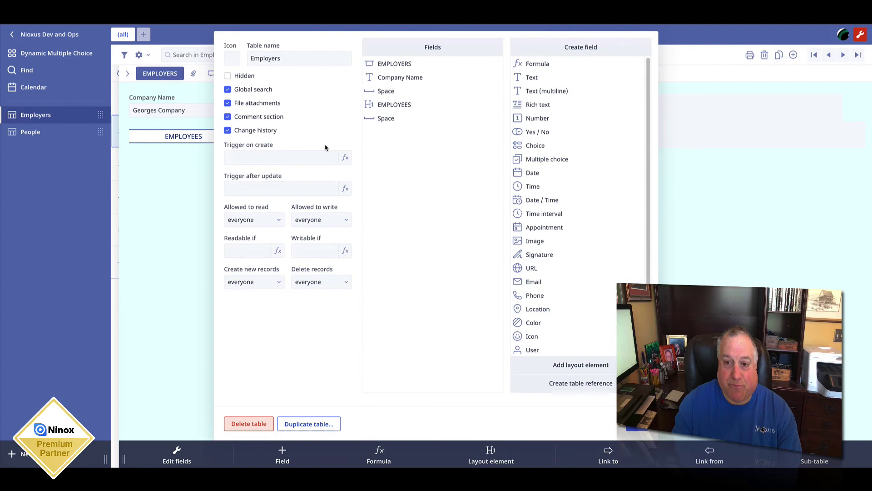
left_click_drag(648, 128, 648, 155)
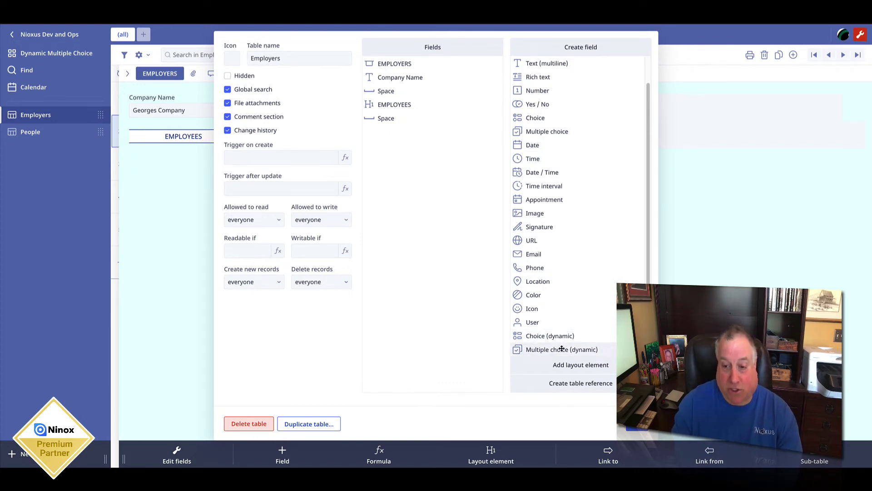
left_click_drag(561, 348, 439, 343)
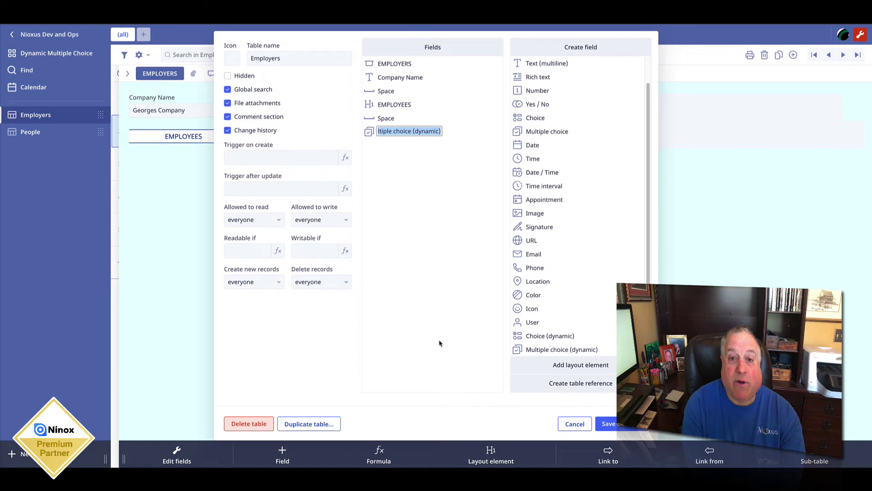
type("Employees")
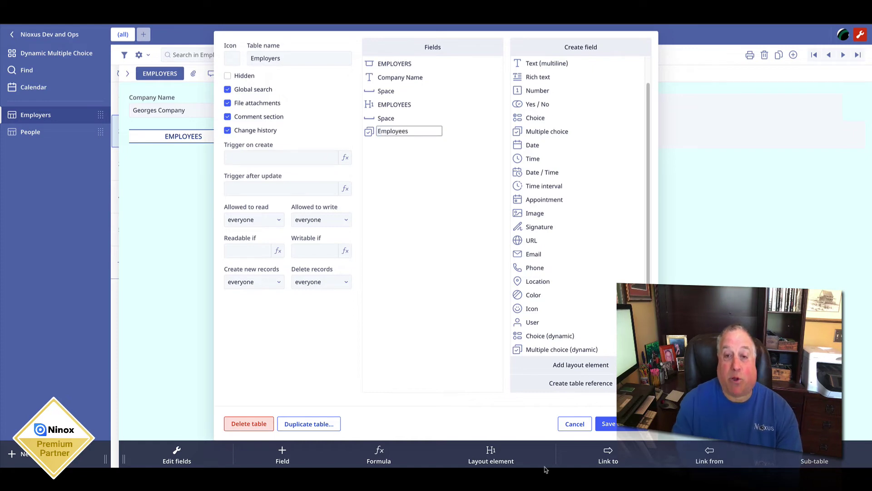
left_click(607, 423)
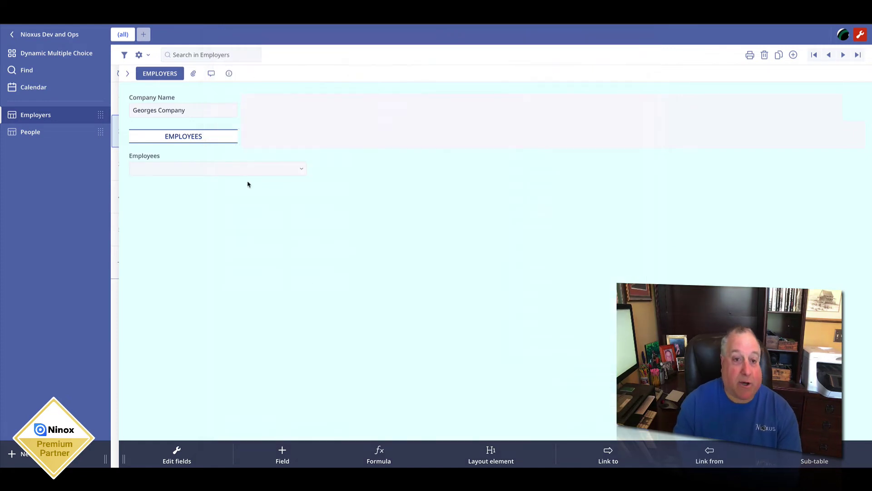
Step: Narrow the Employees field to the heading's width and set its label position to Hidden
left_click(216, 153)
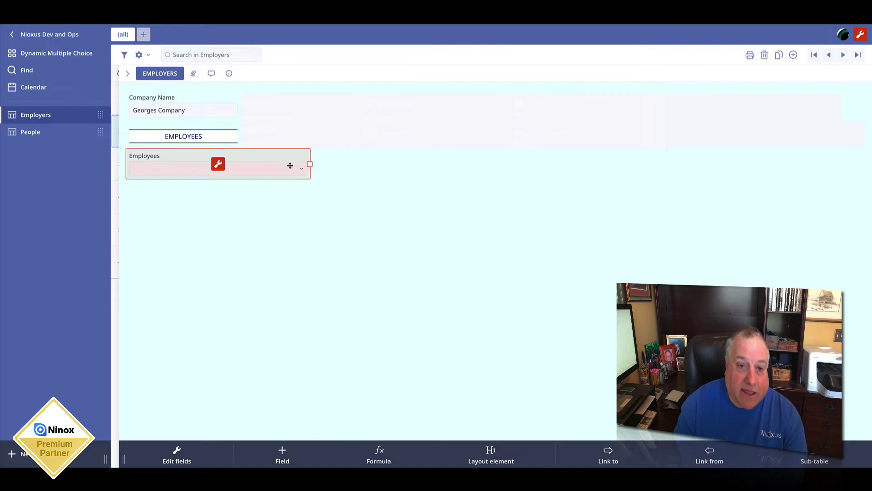
left_click_drag(306, 164, 245, 164)
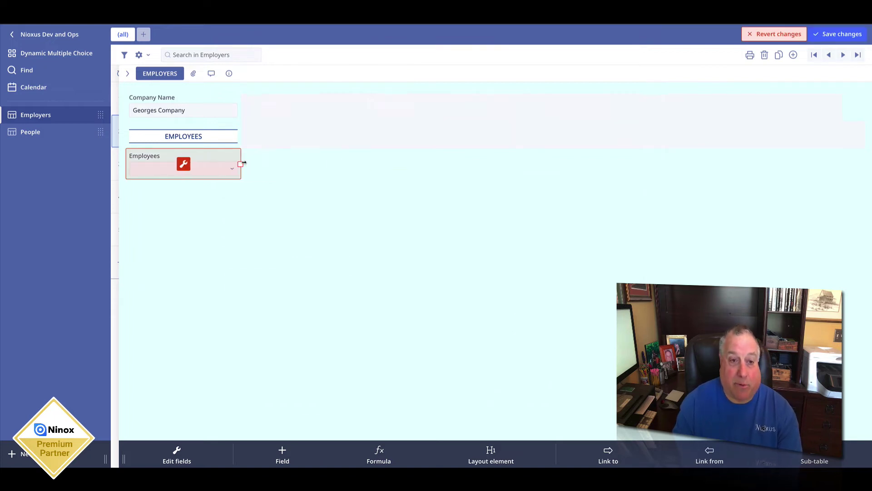
left_click(185, 165)
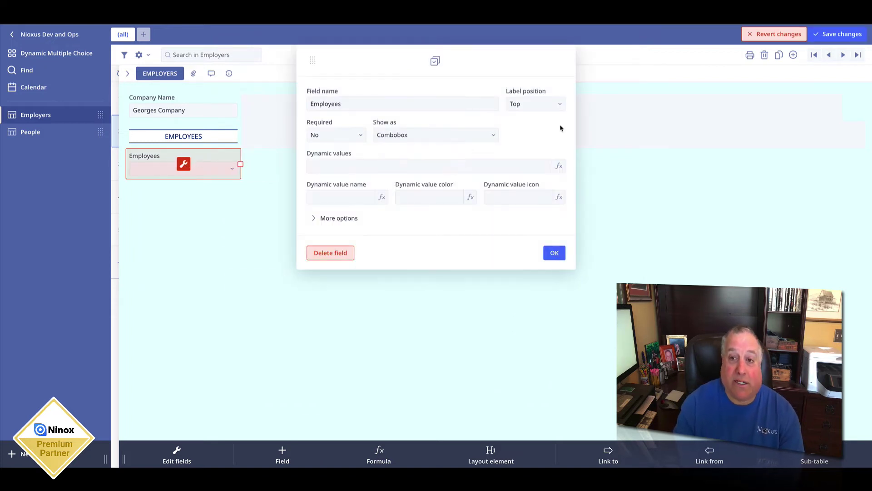
left_click(526, 107)
left_click(517, 159)
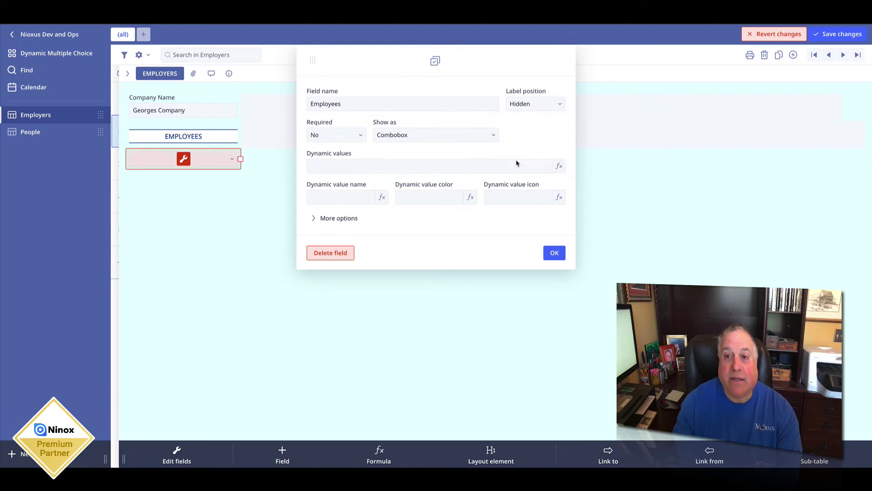
left_click(554, 252)
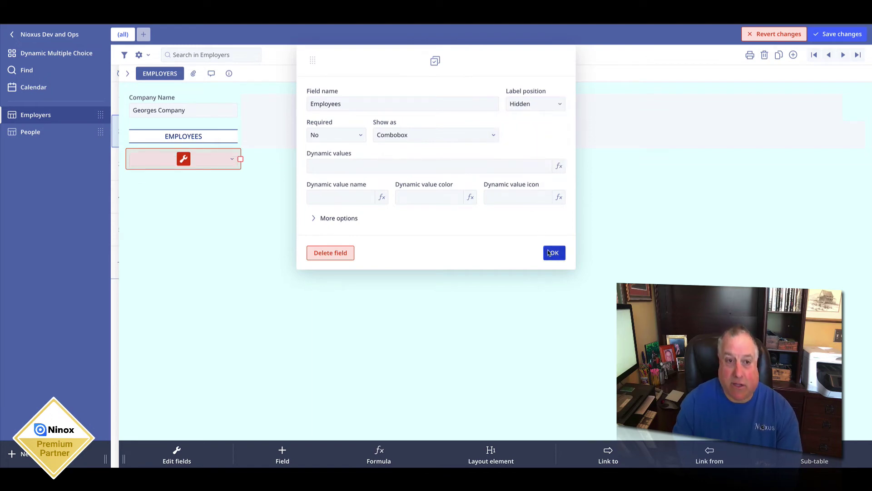
Step: Check the EMPLOYEES heading settings without changes, then reopen the Employees field settings
left_click(180, 127)
left_click(184, 137)
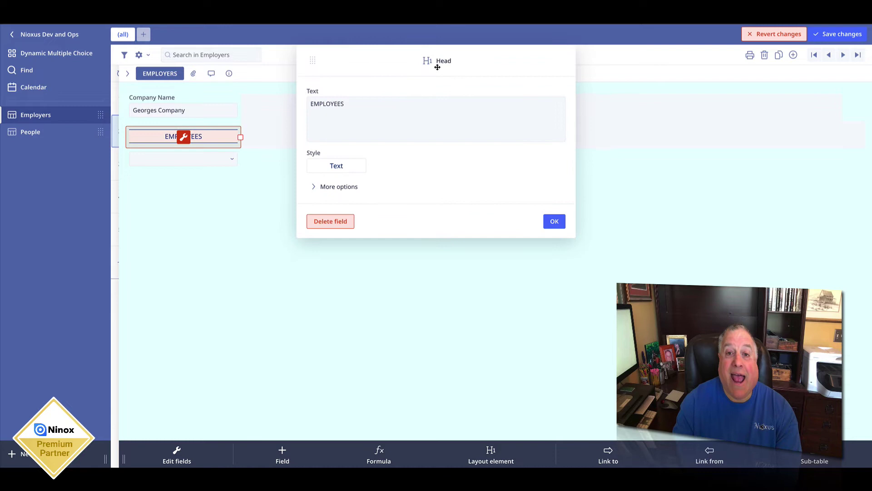
left_click(554, 221)
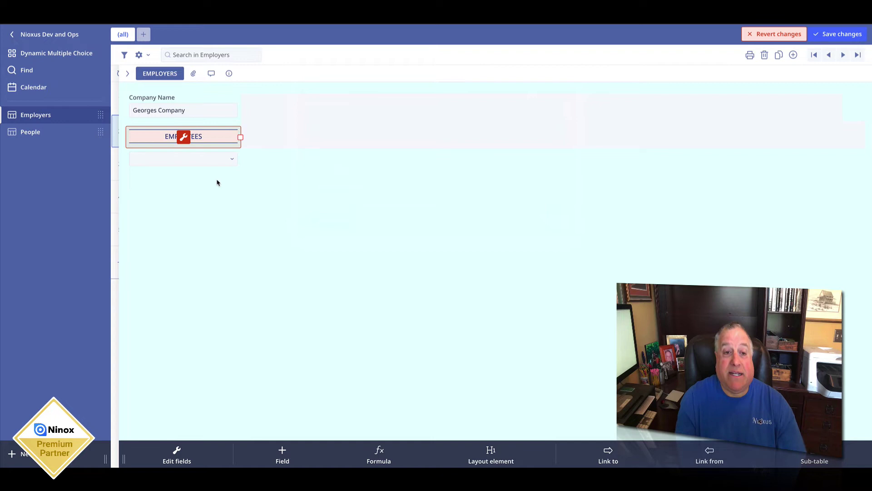
left_click(184, 159)
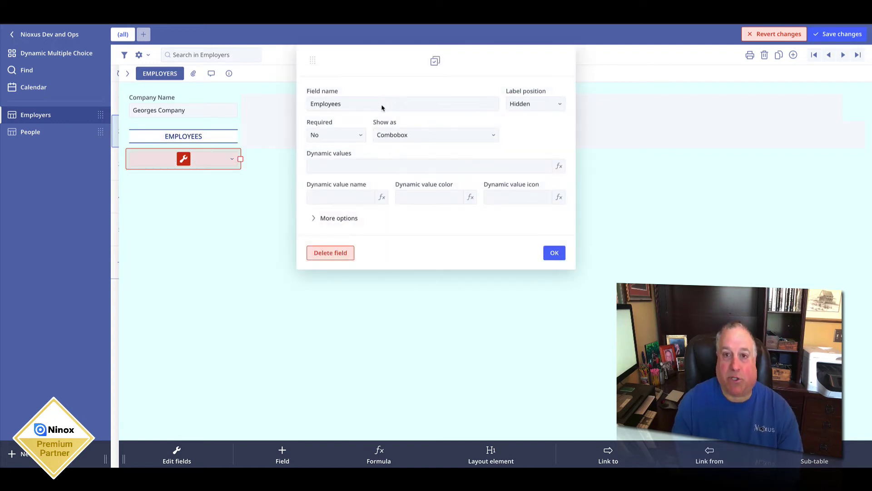
Step: Set the Employees field's dynamic values formula to 'select People' and confirm
left_click(330, 169)
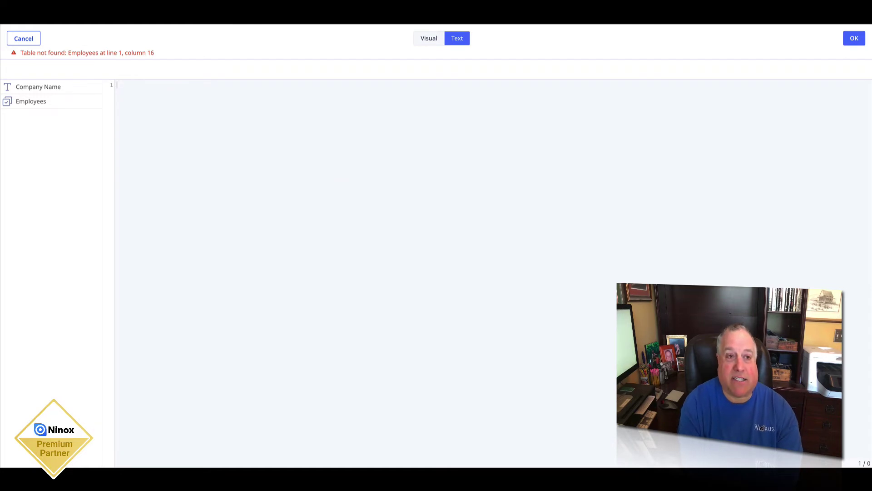
type("select People")
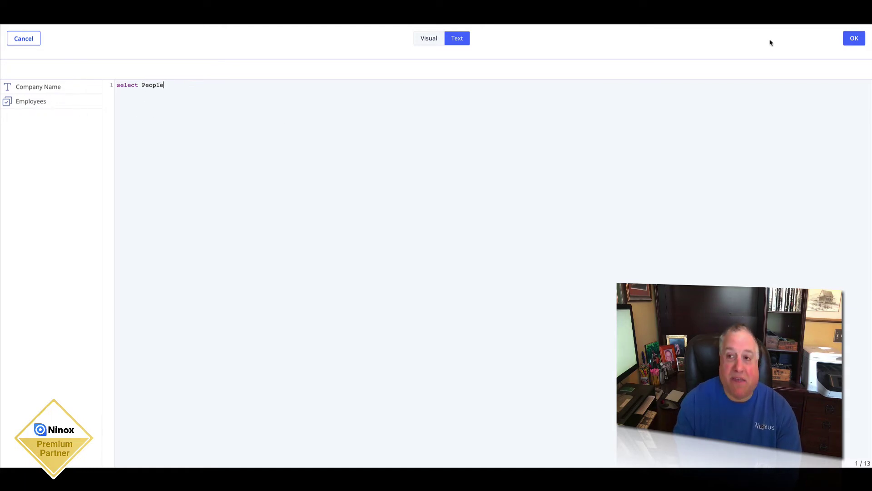
left_click(854, 39)
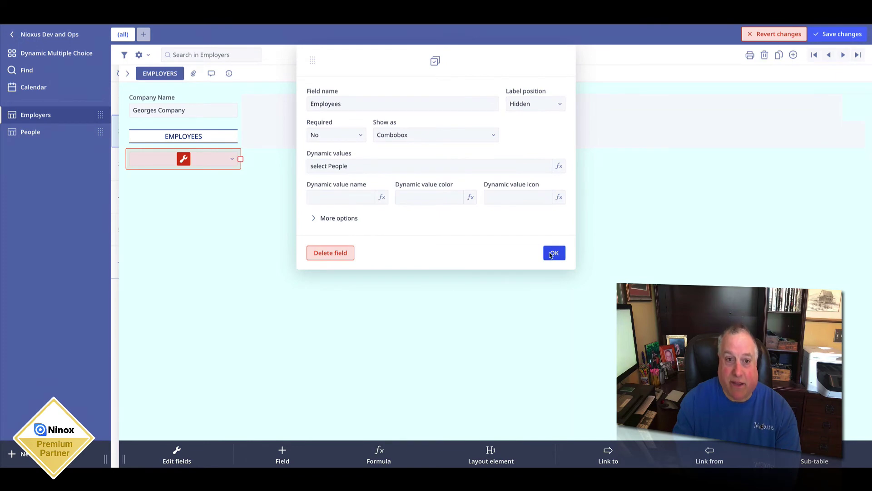
left_click(550, 255)
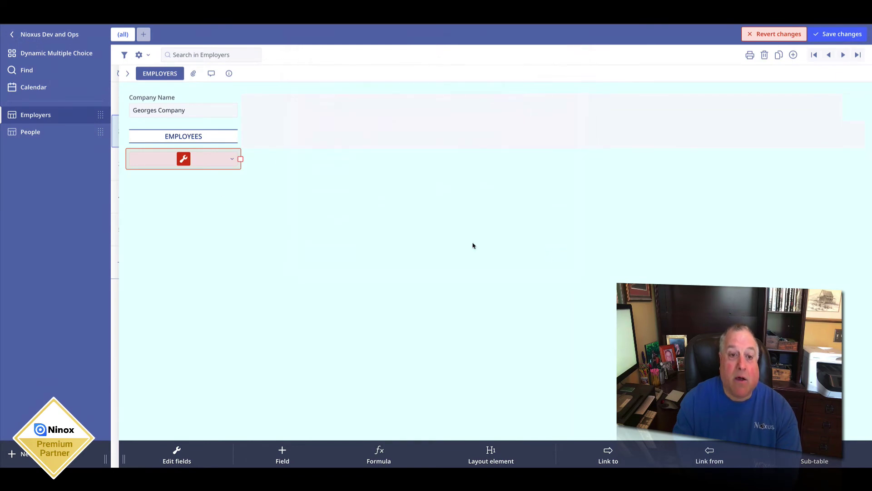
Step: Set the Employees field's dynamic value name to FULL NAME, keeping Show as Combobox
left_click(189, 162)
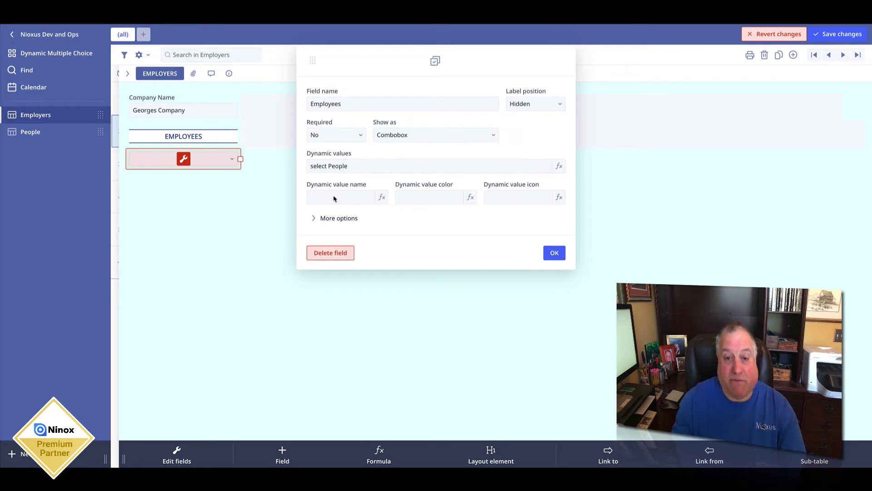
left_click(333, 199)
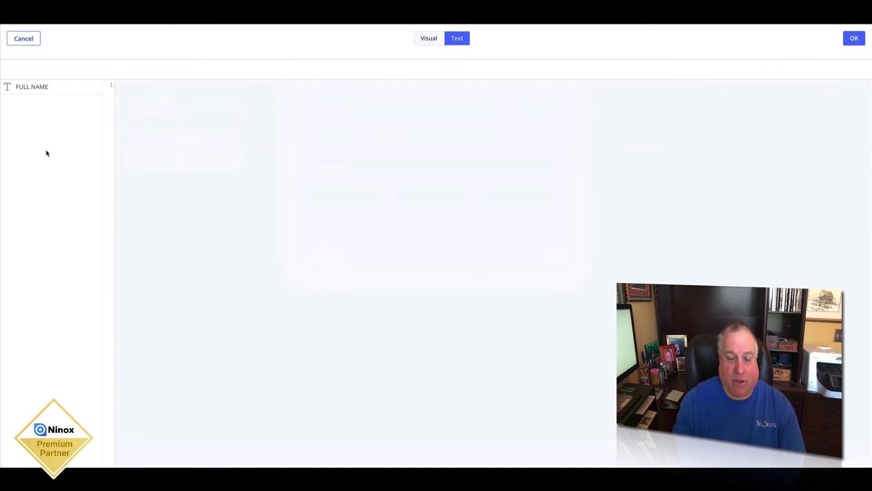
left_click(52, 88)
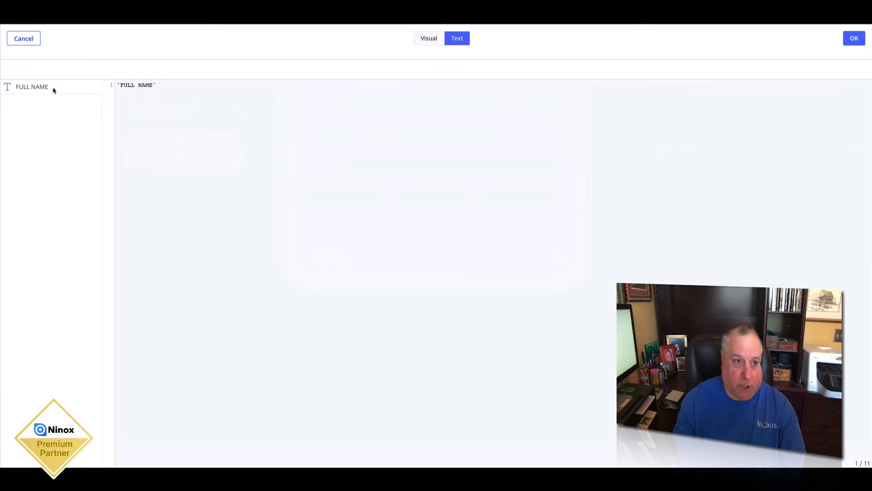
left_click(856, 38)
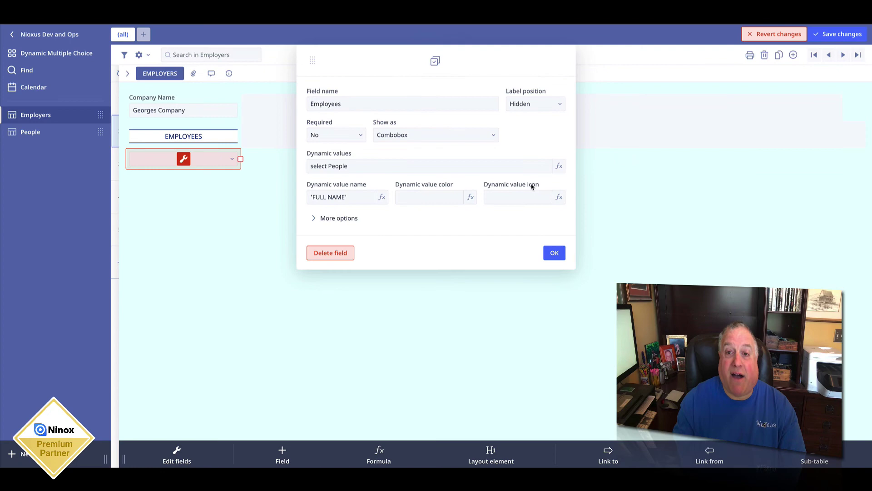
left_click(450, 135)
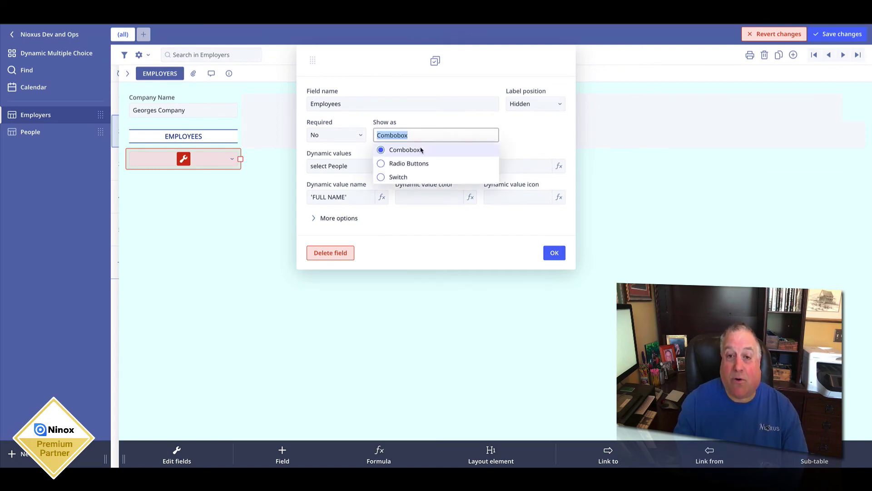
left_click(514, 143)
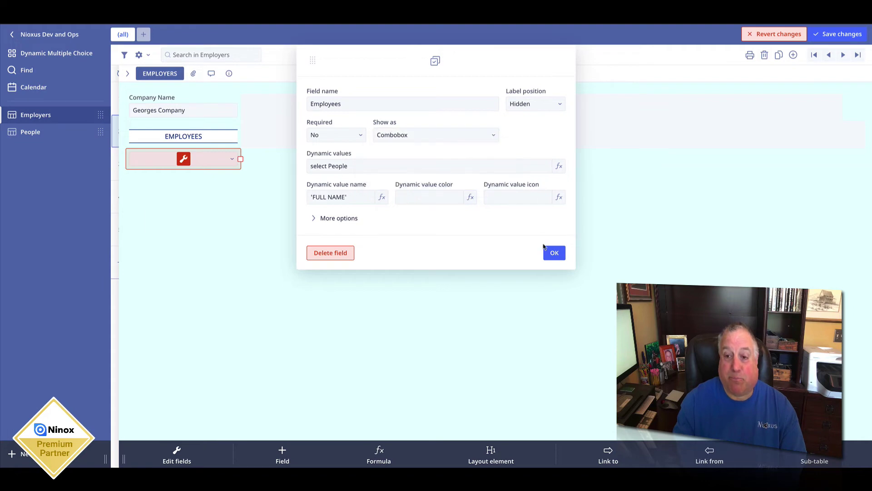
left_click(545, 248)
Step: Save the layout and preview the list of people in the Employees combobox
left_click(854, 34)
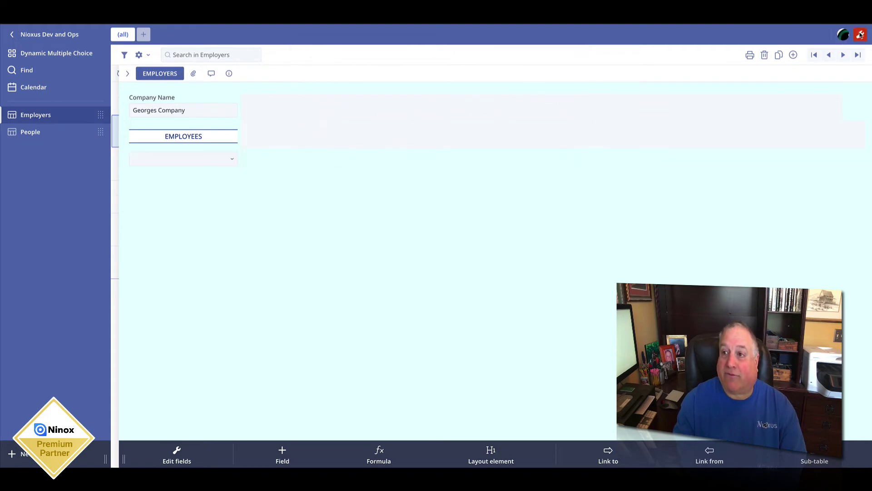
left_click(232, 159)
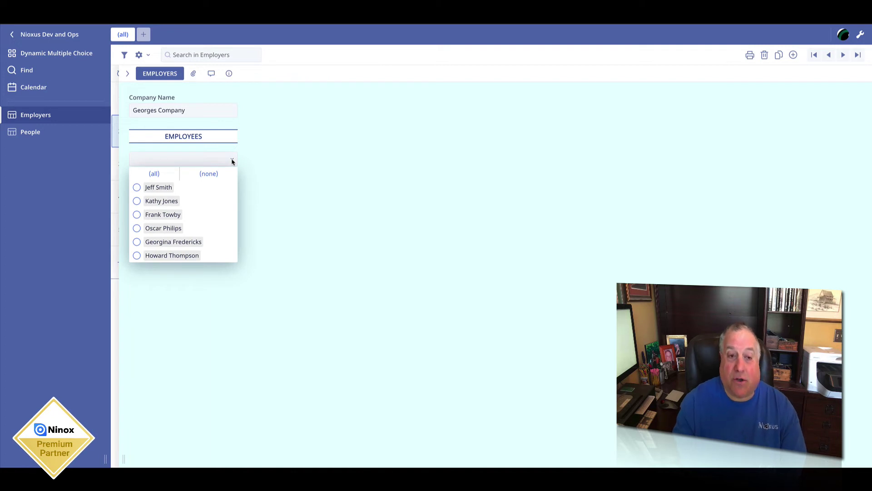
left_click(315, 140)
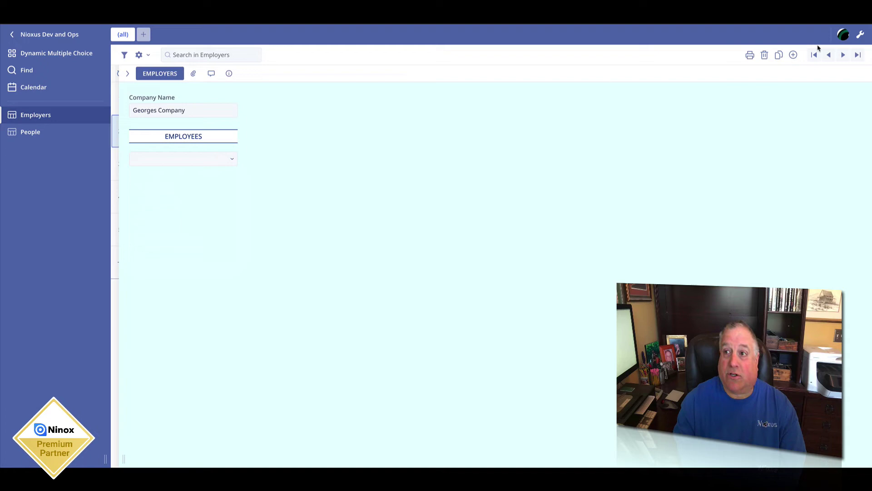
Step: In layout editing, try the checkbox list and then apply the switch-chip display style
left_click(862, 35)
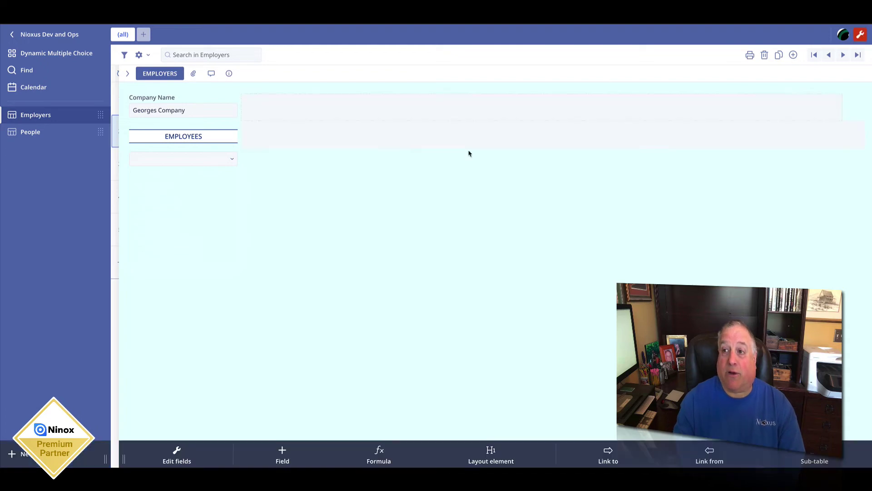
left_click(183, 158)
left_click(452, 134)
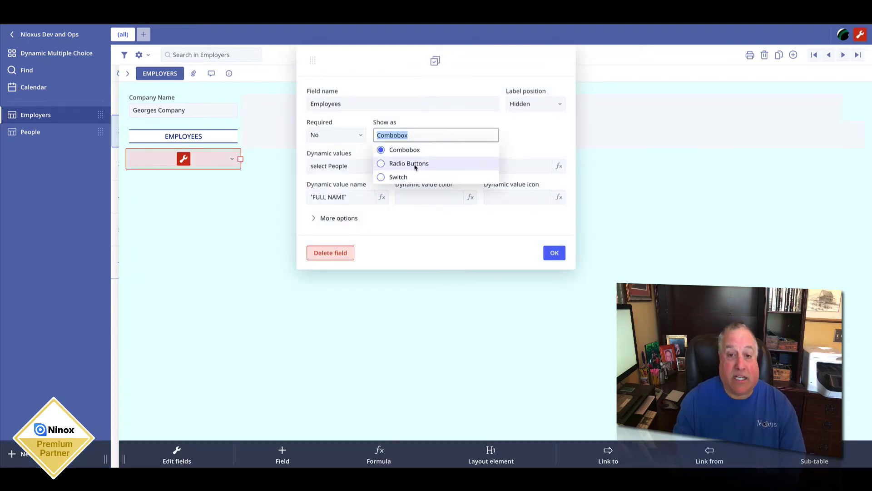
left_click(414, 164)
left_click(400, 136)
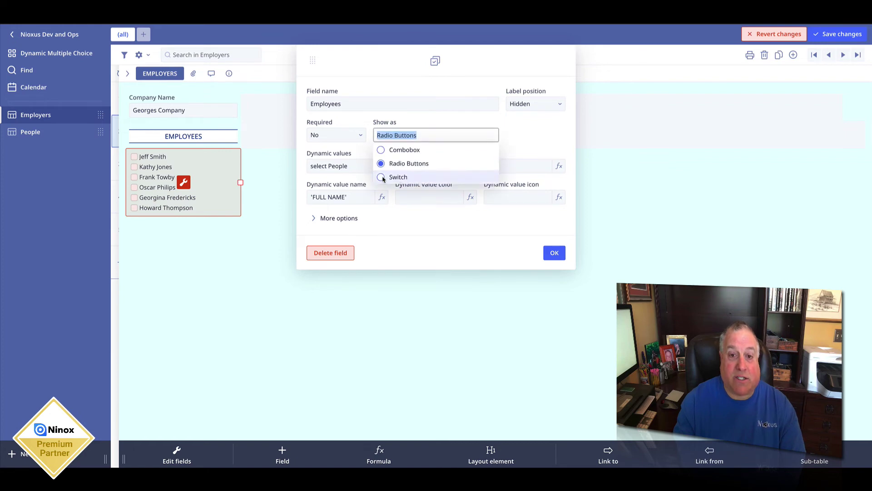
left_click(383, 177)
left_click(554, 252)
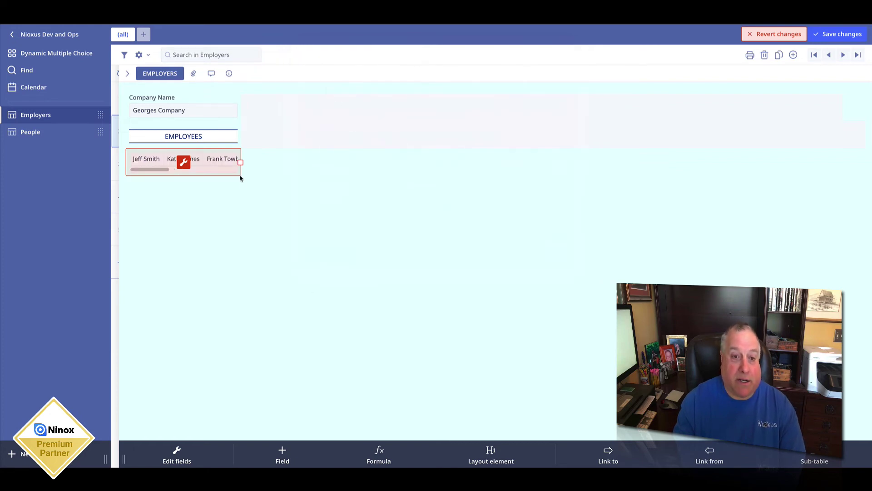
Step: Widen the field, switch back to a checkbox list, narrow it again and save the layout
left_click_drag(240, 162, 564, 160)
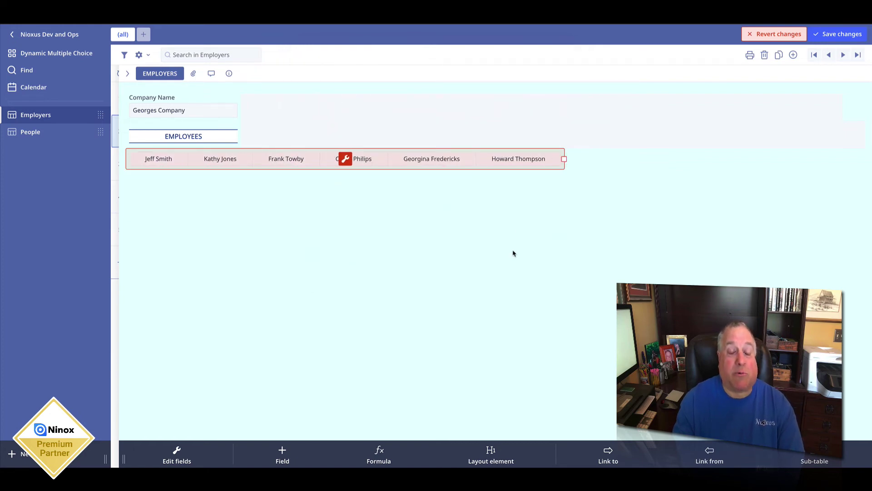
left_click(345, 159)
left_click(387, 136)
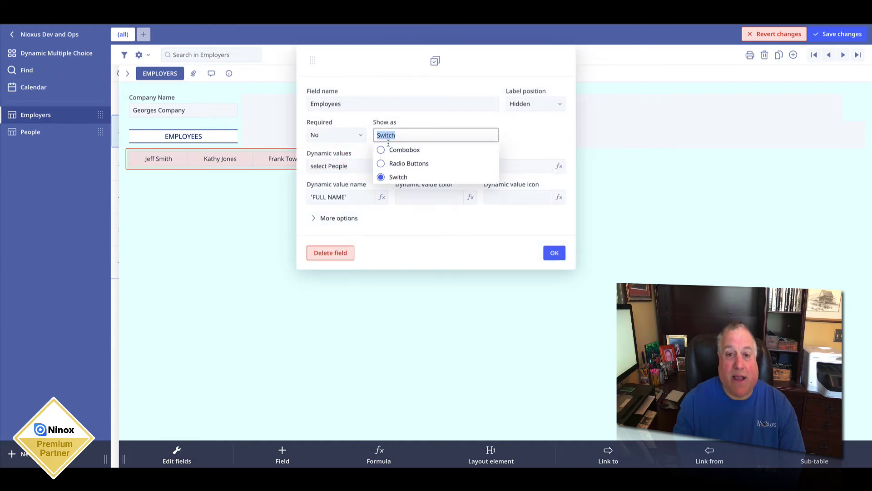
left_click(382, 163)
left_click(554, 253)
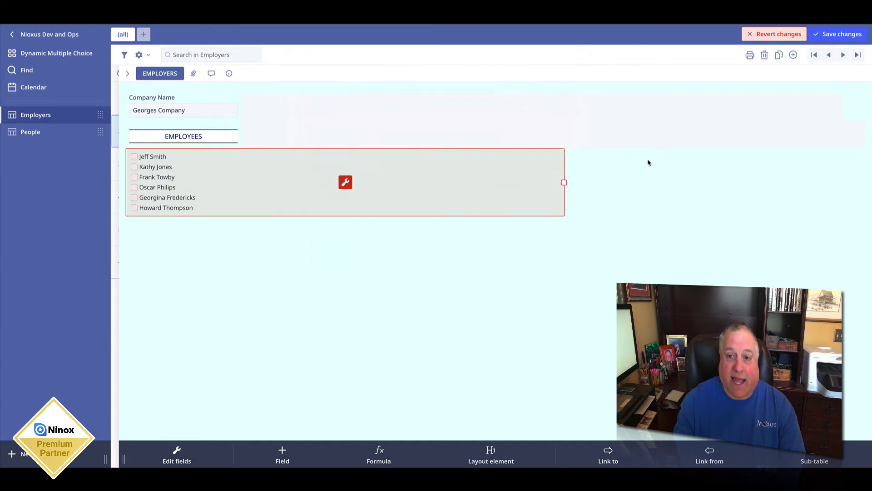
left_click_drag(567, 183, 248, 194)
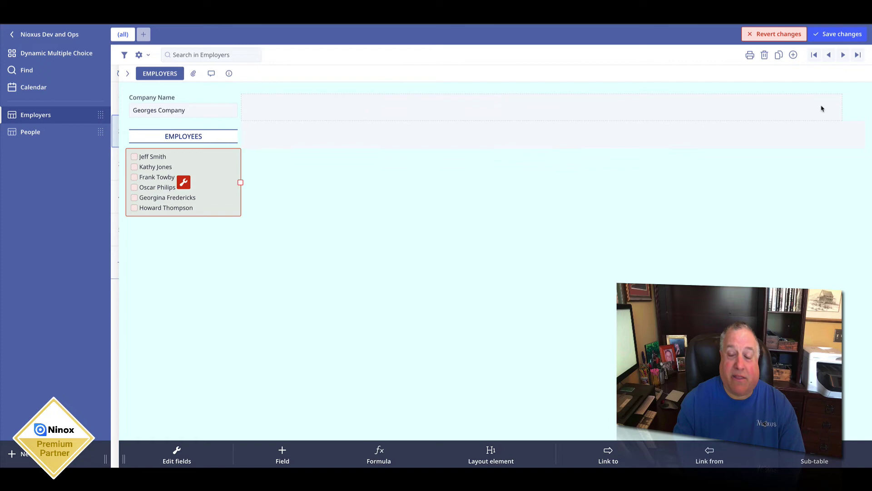
left_click(839, 40)
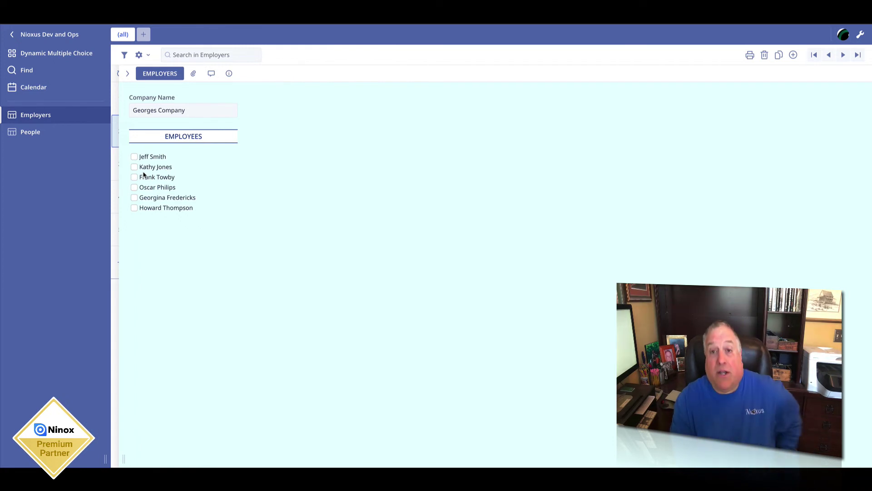
left_click(134, 156)
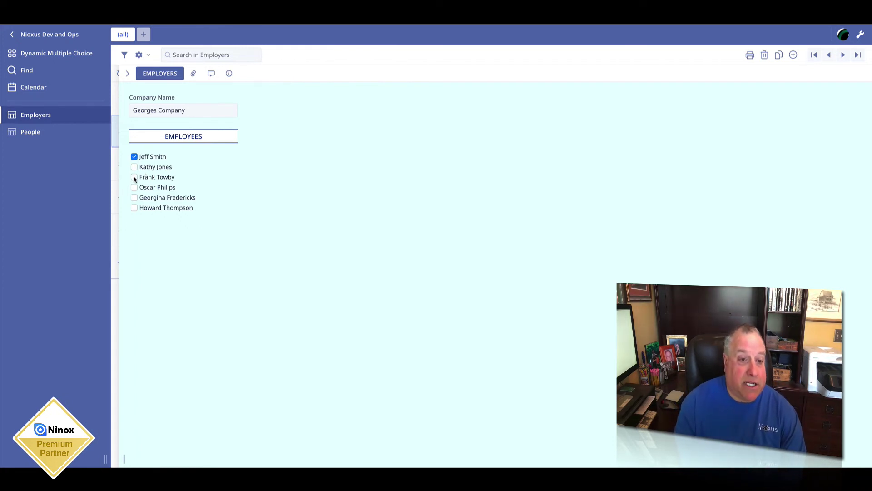
left_click(134, 177)
left_click(134, 197)
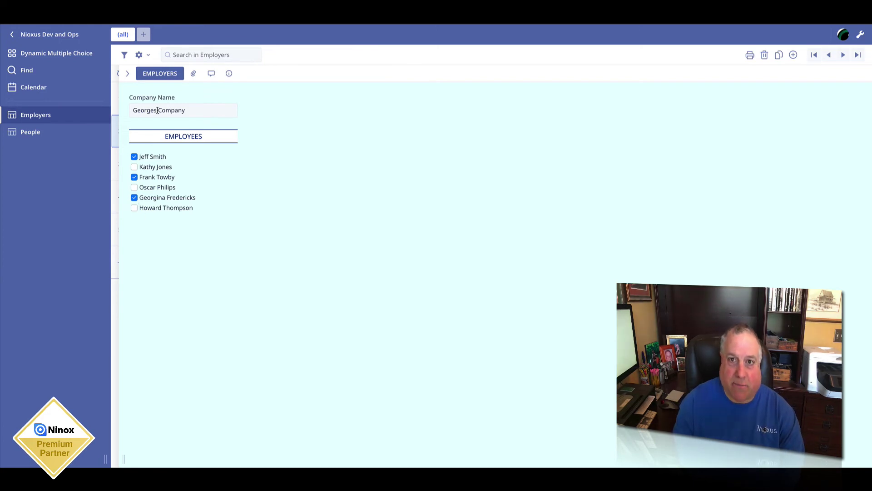
left_click(134, 156)
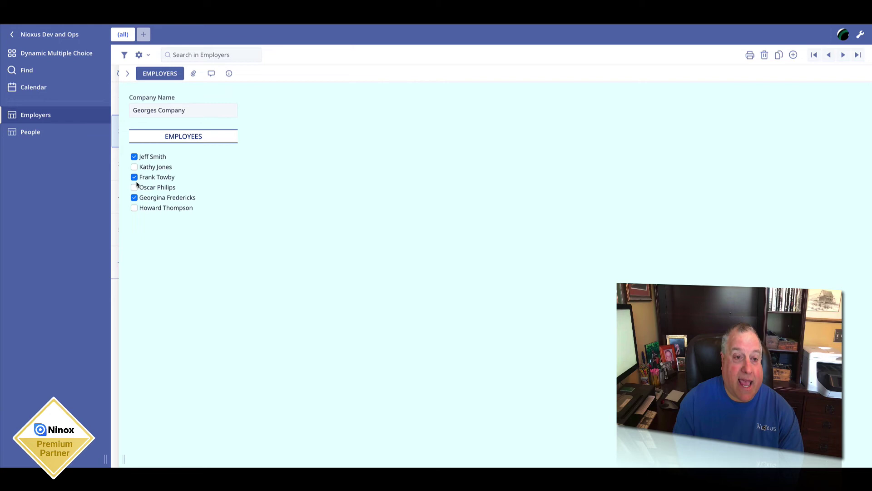
left_click(135, 178)
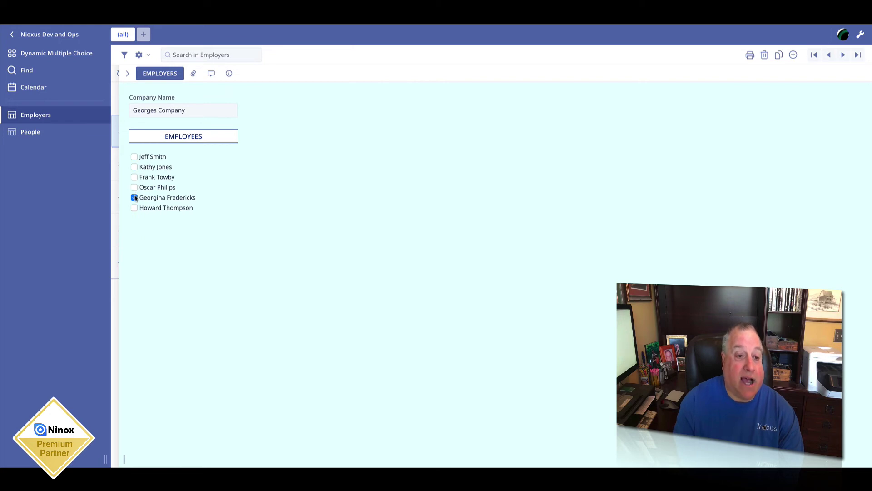
left_click(128, 75)
Step: Open the People table, move down to the next person's record, and enter layout editing
left_click(31, 135)
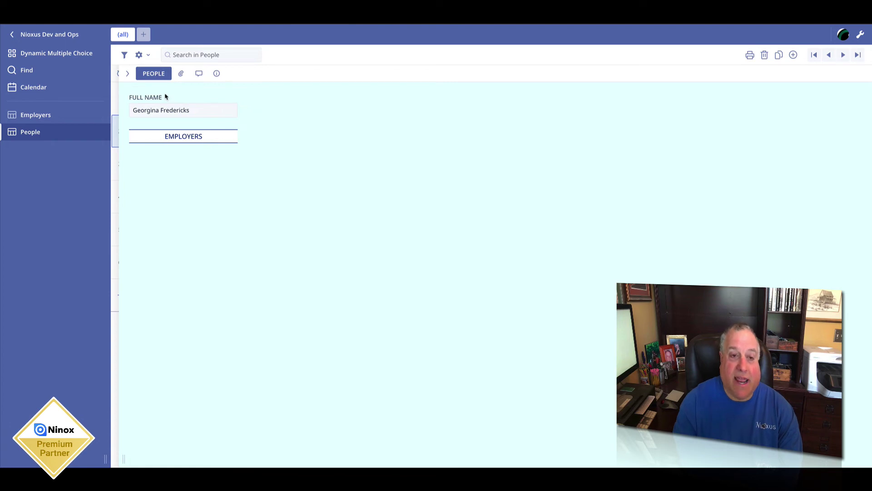
key("Down")
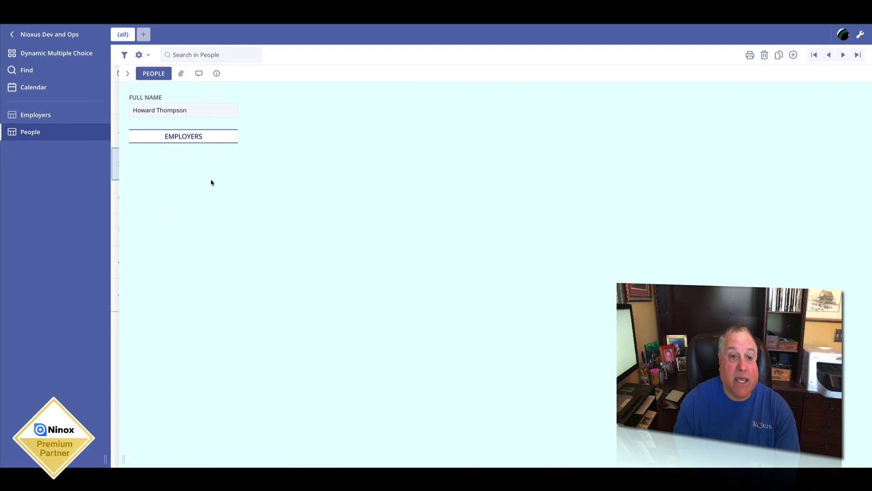
left_click(859, 35)
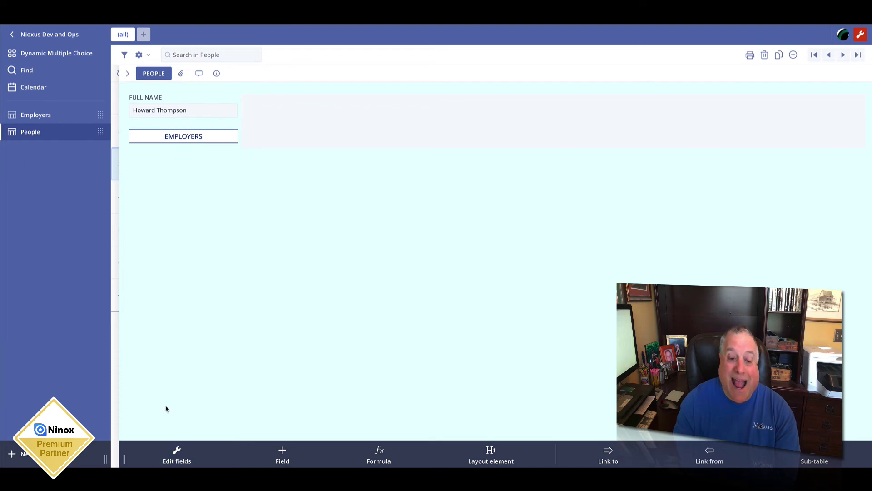
Step: Add a dynamic multiple-choice field to People and name it Employers
left_click(171, 450)
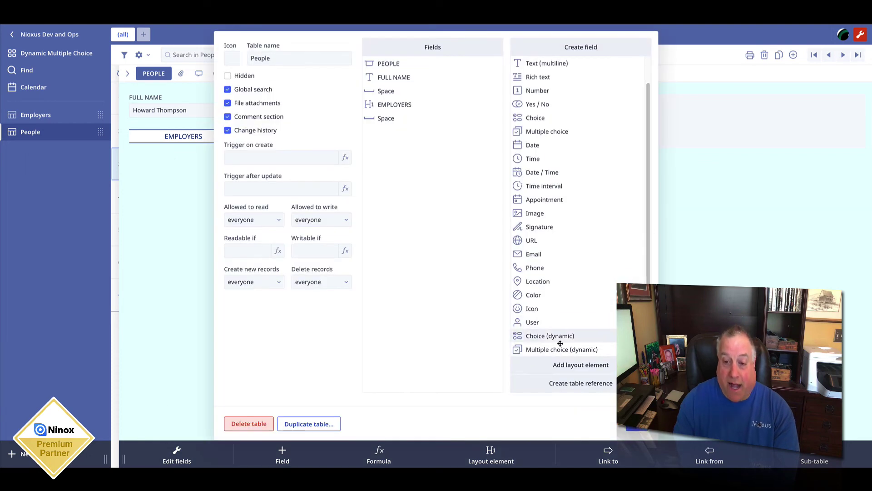
left_click_drag(562, 349, 418, 307)
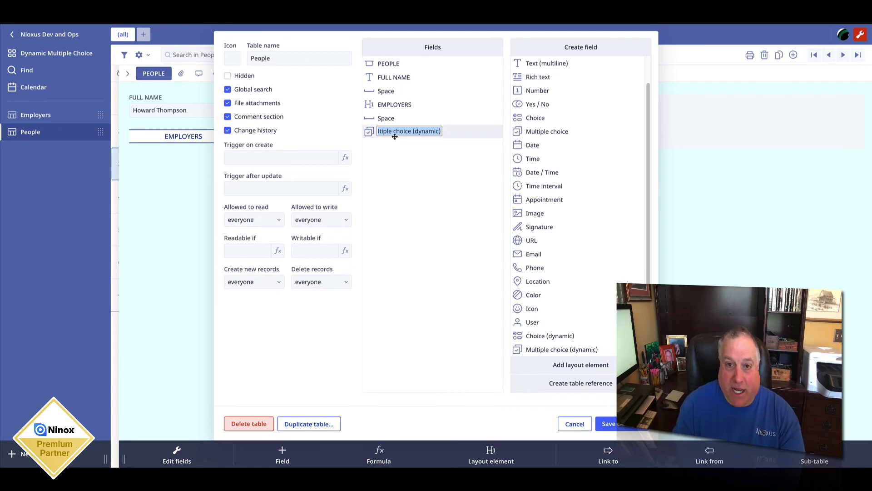
type("Emplo")
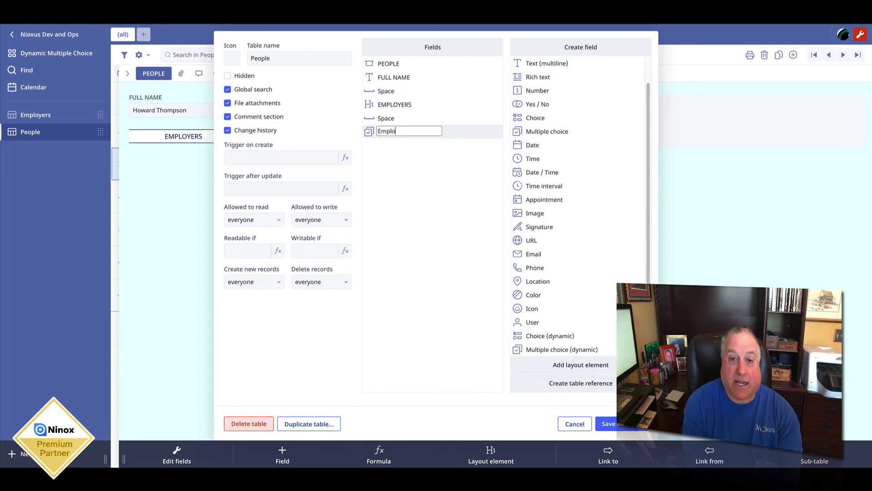
type("yers")
key("Return")
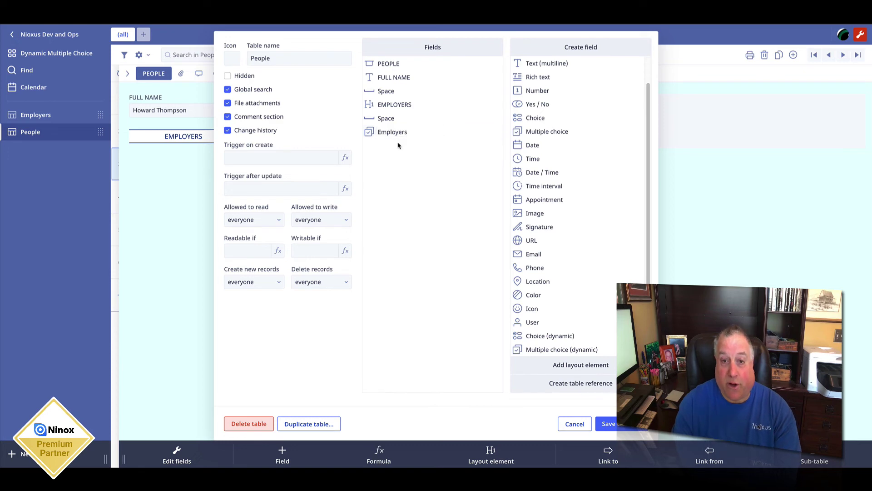
Step: Set the Employers field's label position to Hidden
left_click(372, 133)
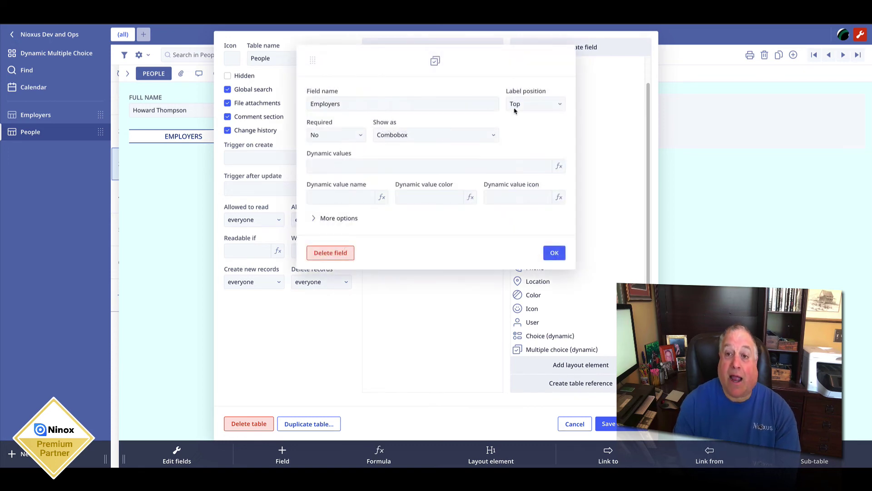
left_click(515, 109)
left_click(515, 159)
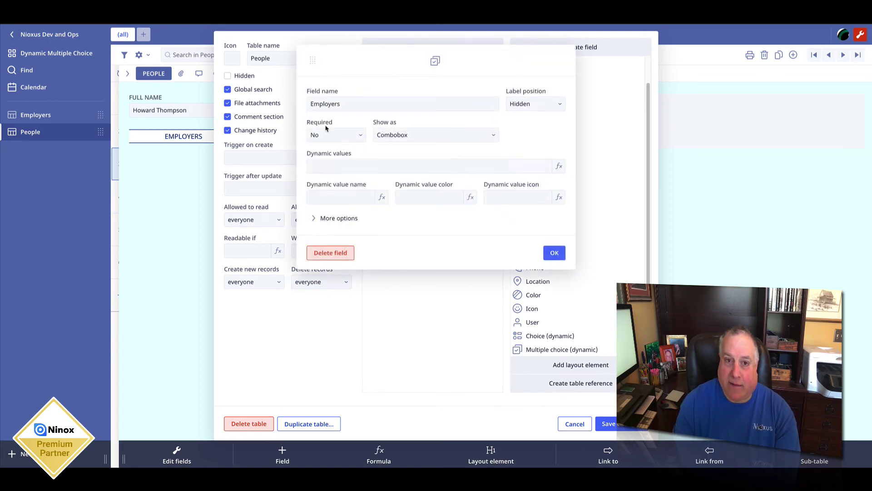
Step: Set the Employers field's dynamic values to 'select Employers' and its value name to Company Name
left_click(324, 168)
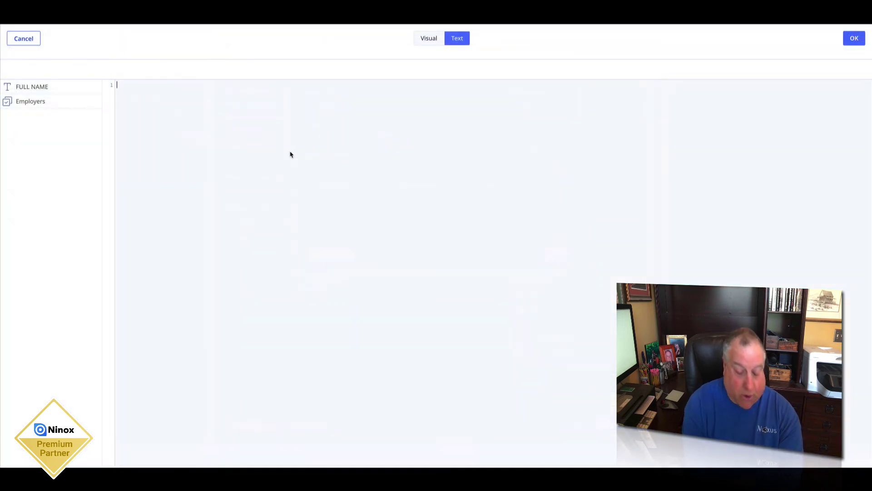
type("select Emplo")
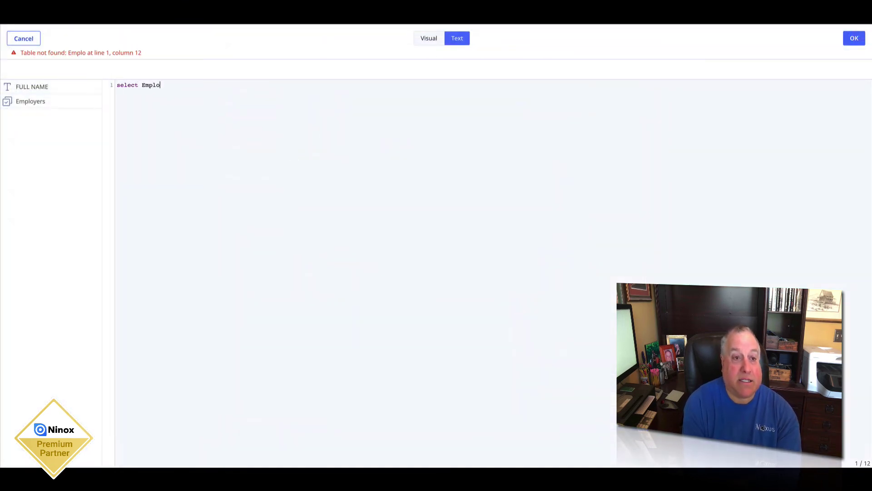
type("yers")
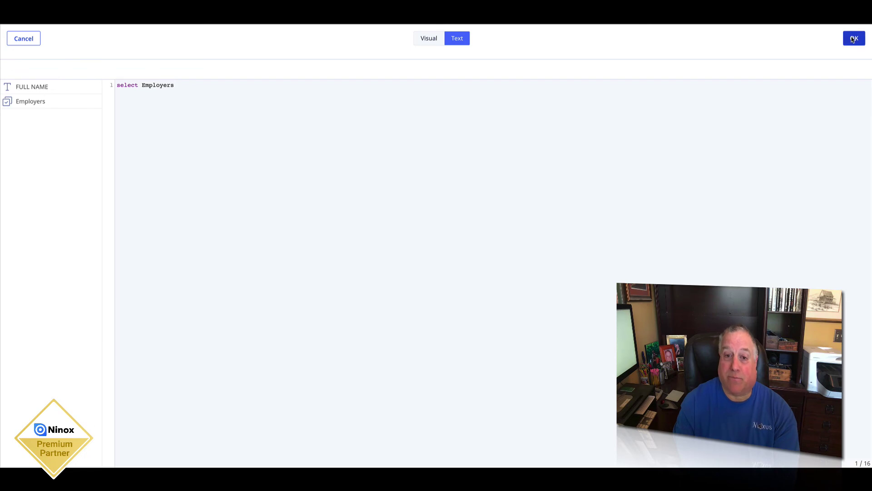
left_click(853, 39)
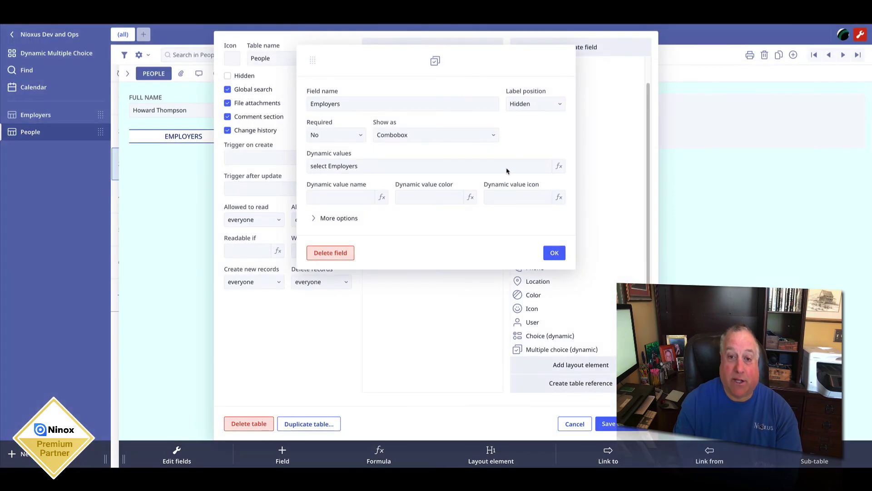
left_click(342, 201)
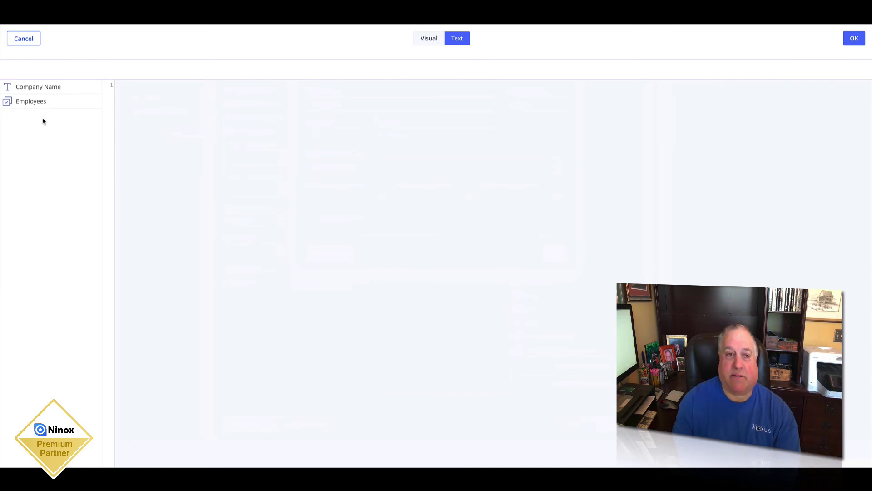
left_click(39, 88)
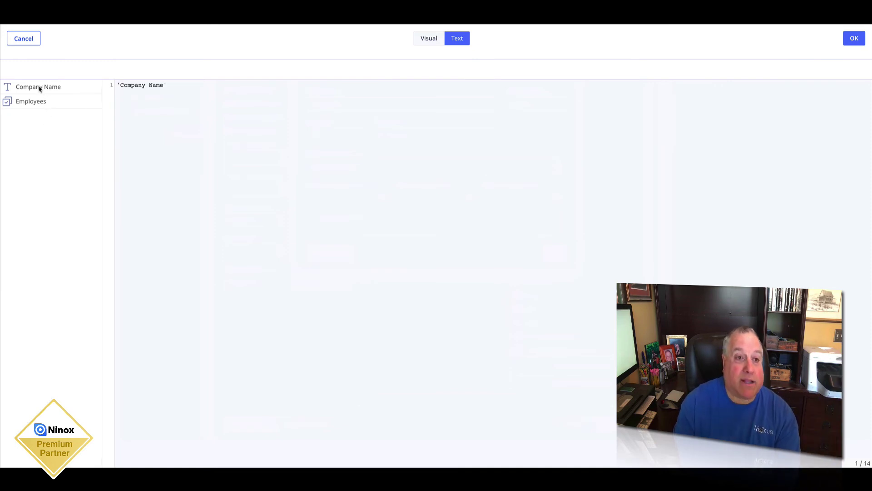
left_click(855, 36)
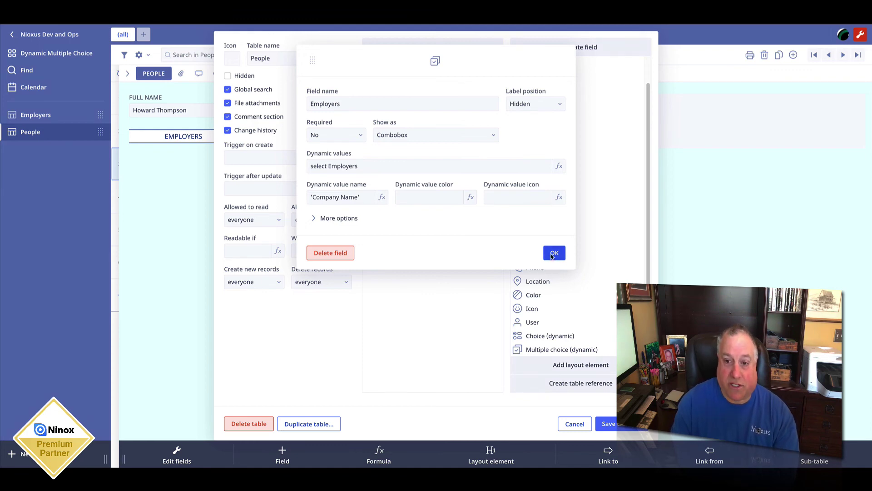
left_click(553, 254)
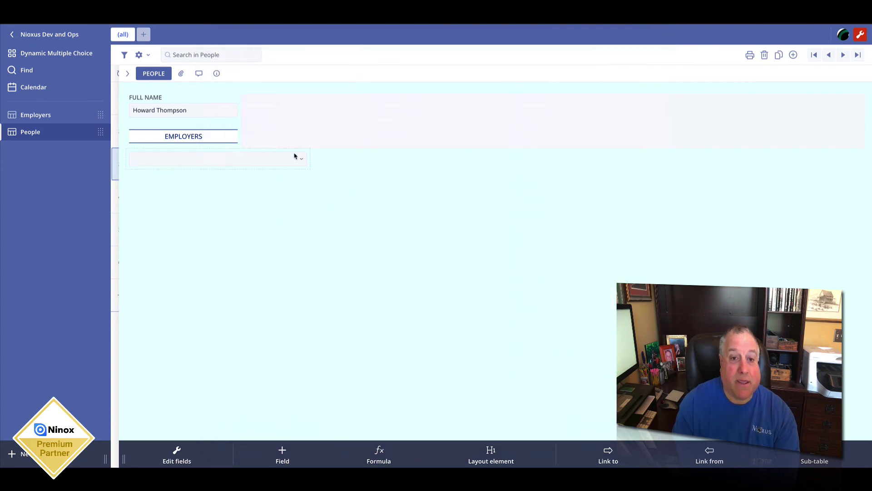
Step: Preview the company choices, narrow the Employers field, and display it as a checkbox list
left_click(302, 161)
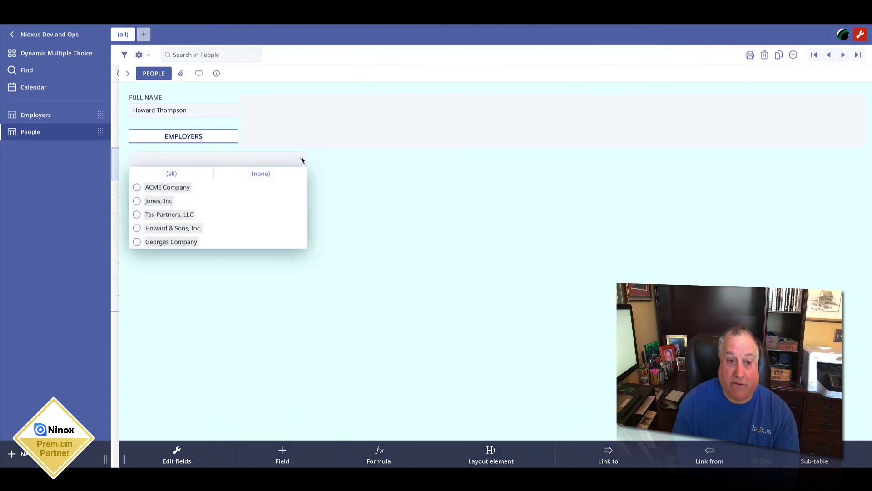
left_click(323, 163)
left_click(299, 152)
left_click_drag(309, 158, 242, 159)
left_click(184, 160)
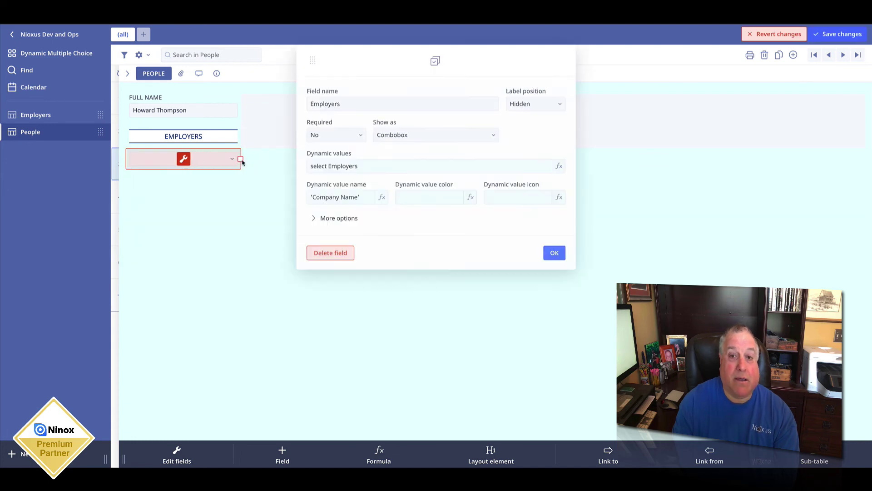
left_click(399, 136)
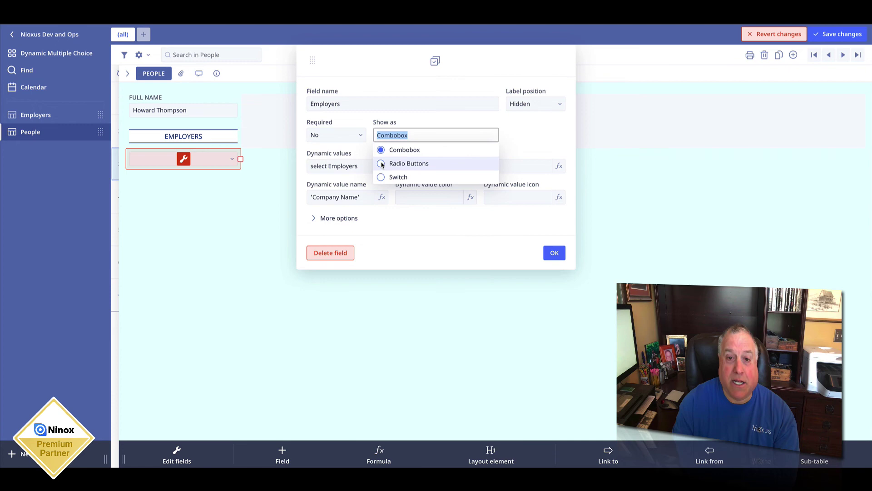
left_click(382, 166)
left_click(554, 253)
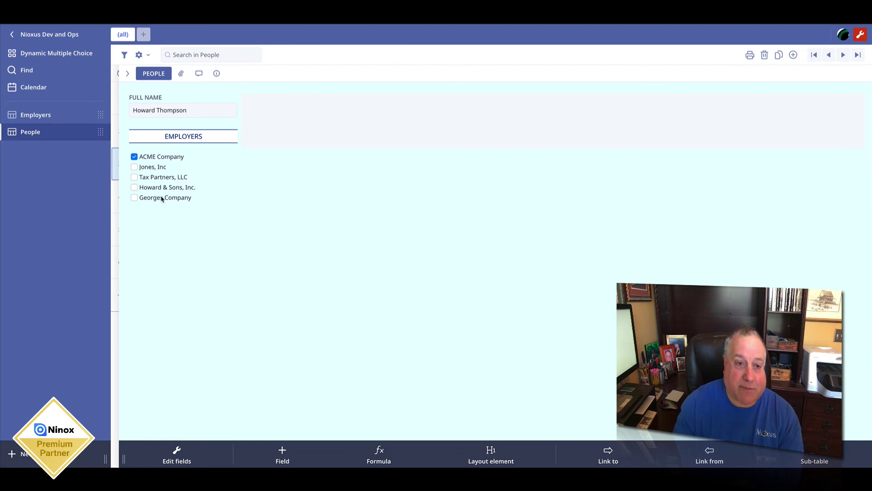
Step: Tick Jones, Inc and Georges Company, review People's field list, then switch to the Employers table
left_click(134, 167)
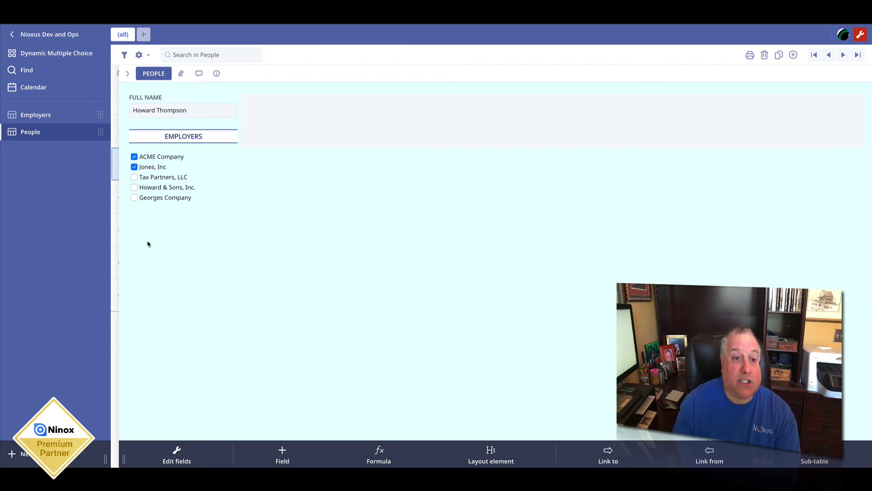
left_click(135, 198)
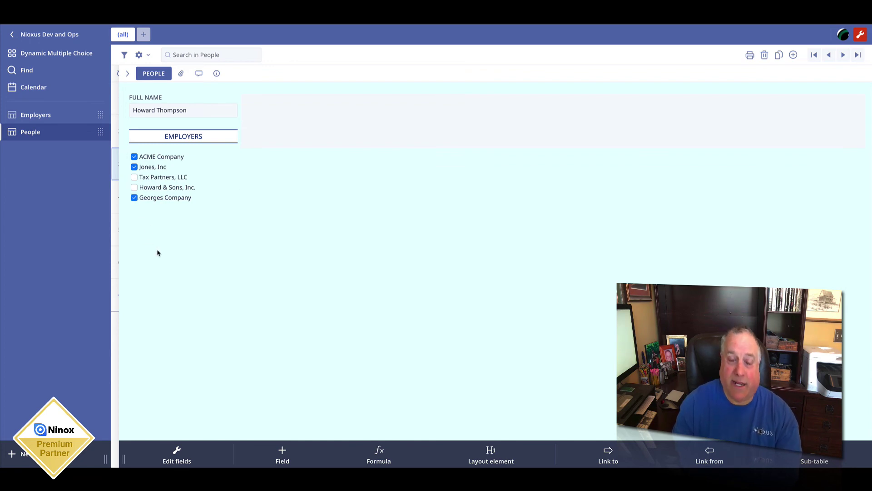
left_click(139, 55)
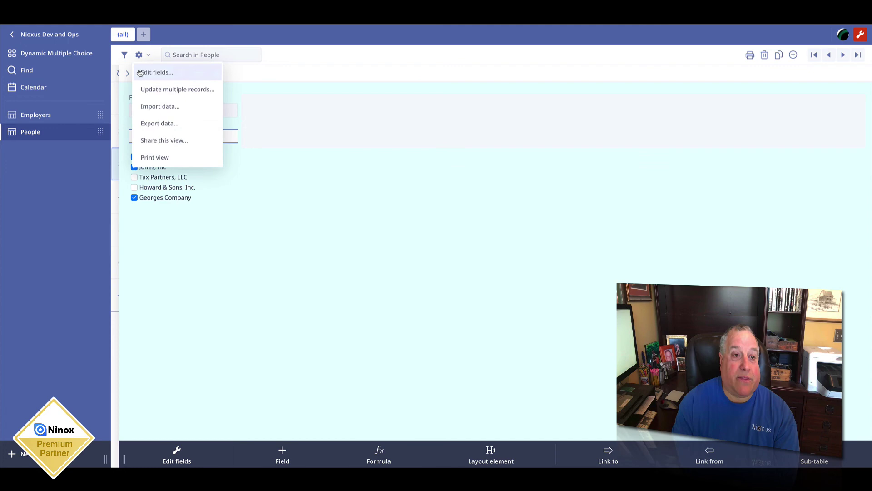
left_click(141, 71)
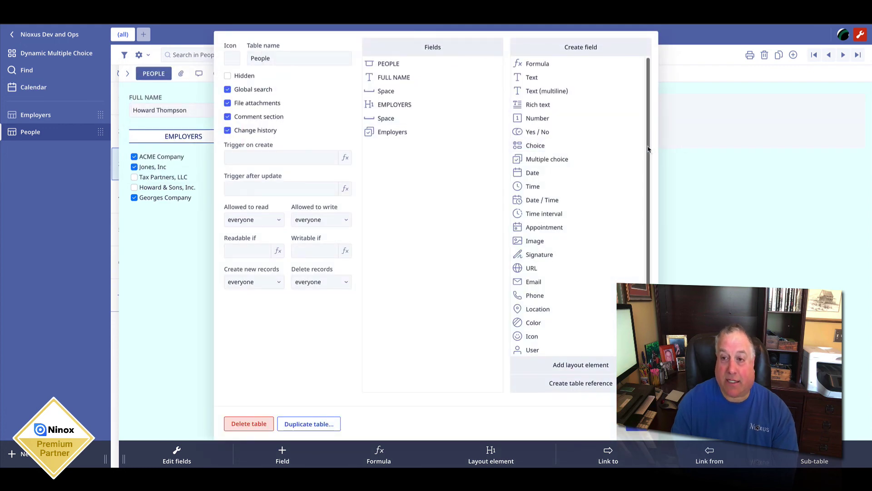
scroll(577, 318, "down", 1)
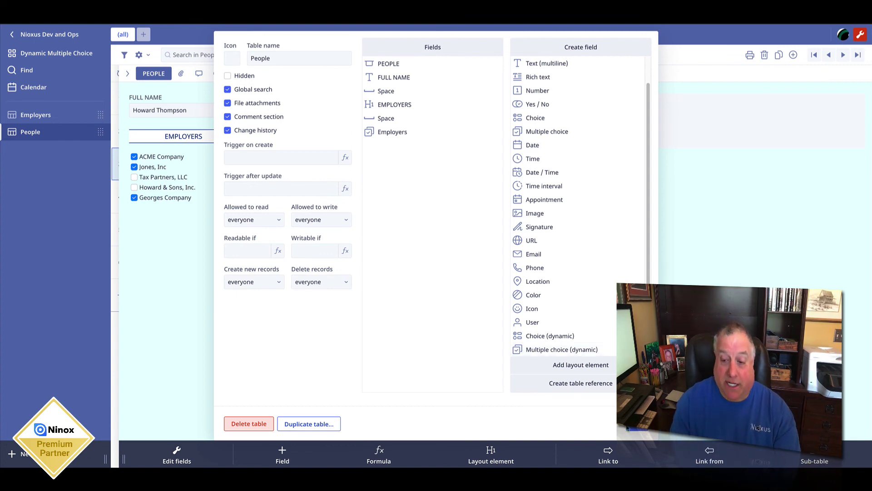
left_click(633, 427)
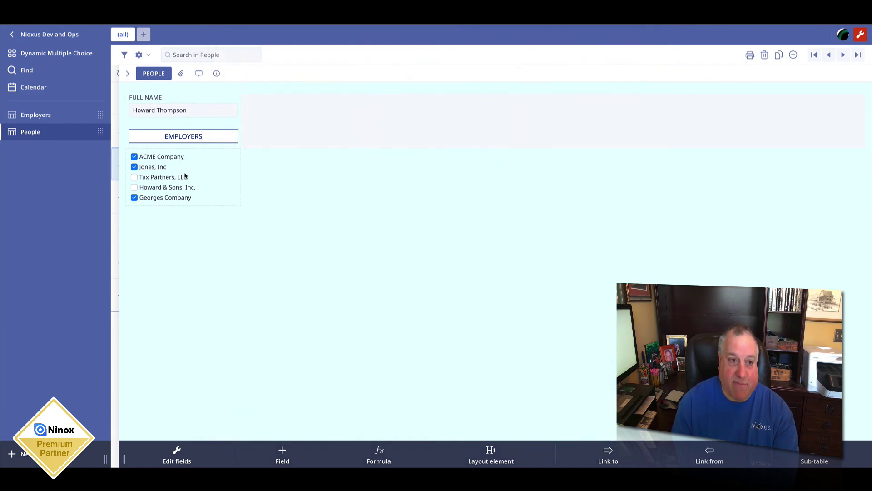
left_click(36, 114)
Step: In the Georges Company record, tick the first four people's employee checkboxes and open the Employers field editor
left_click(154, 130)
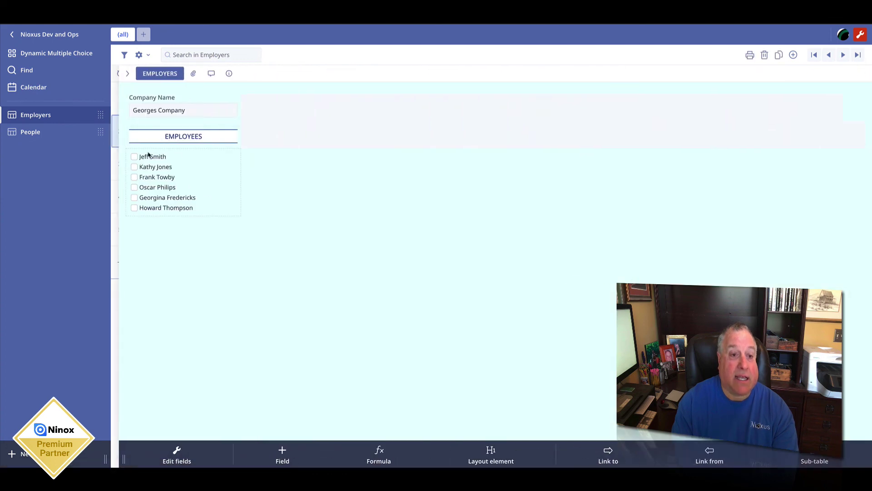
left_click(134, 158)
left_click(135, 168)
left_click(134, 178)
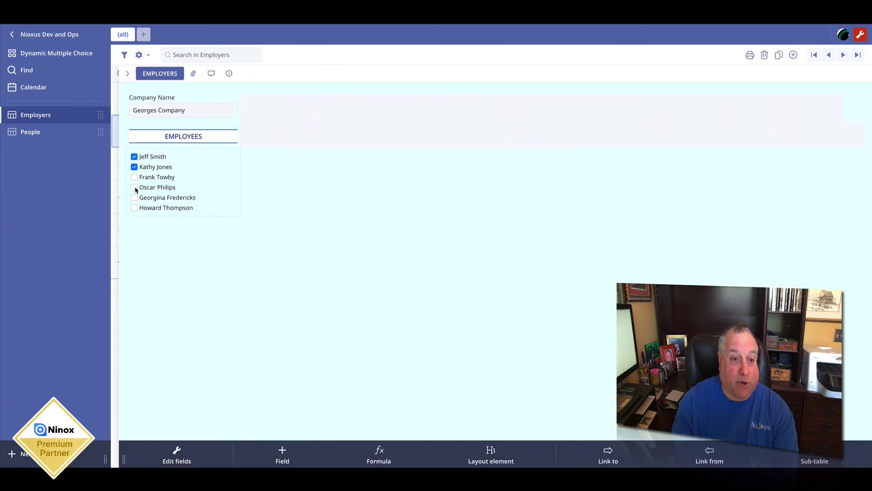
left_click(134, 188)
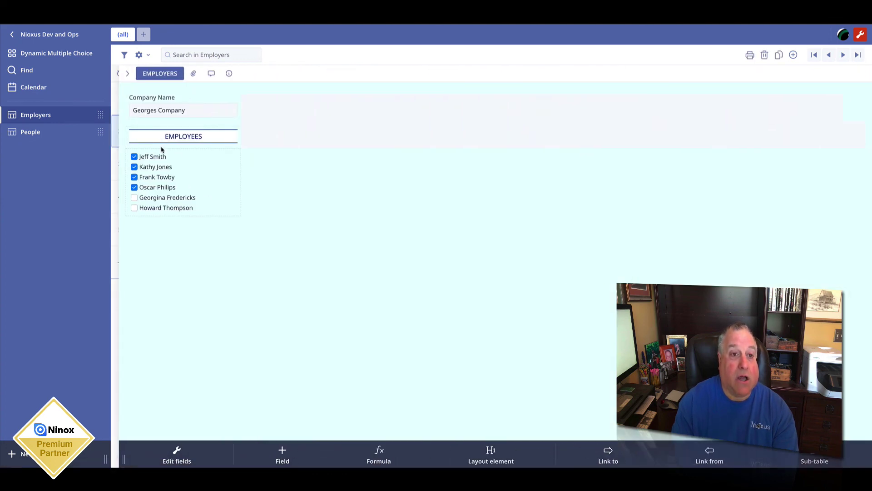
left_click(178, 452)
scroll(649, 215, "down", 2)
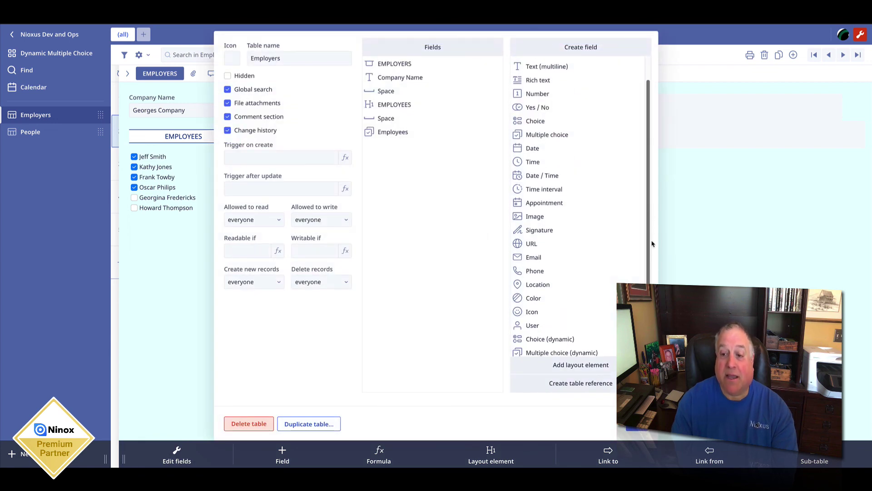